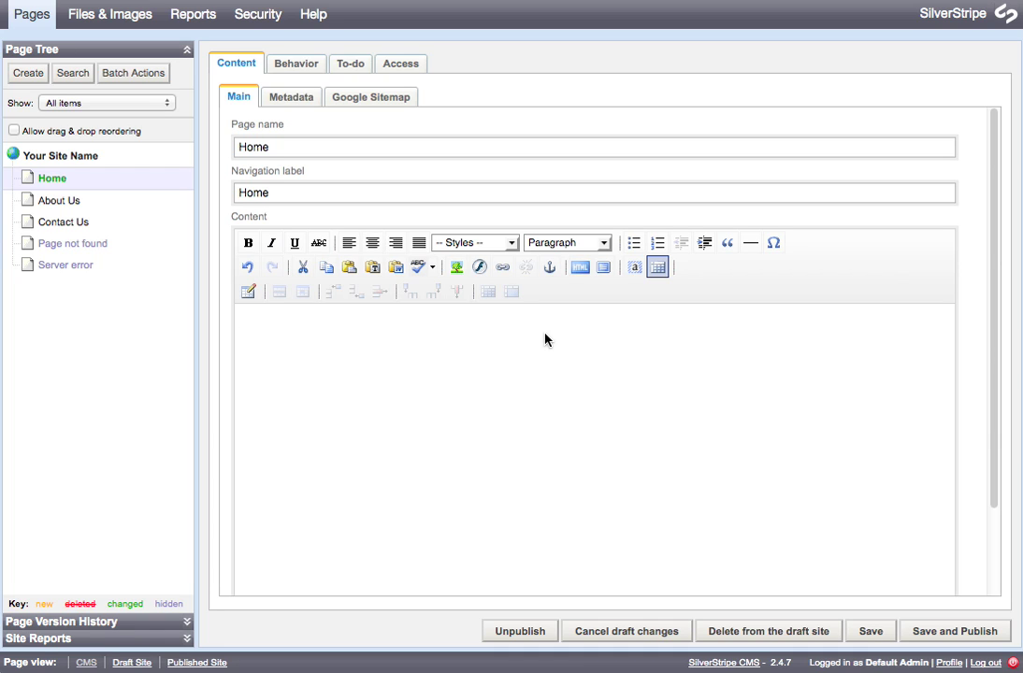
Enter 'About Fruit' as a Heading 2 and start a new paragraph below it.
text(About Fruit)
click(602, 245)
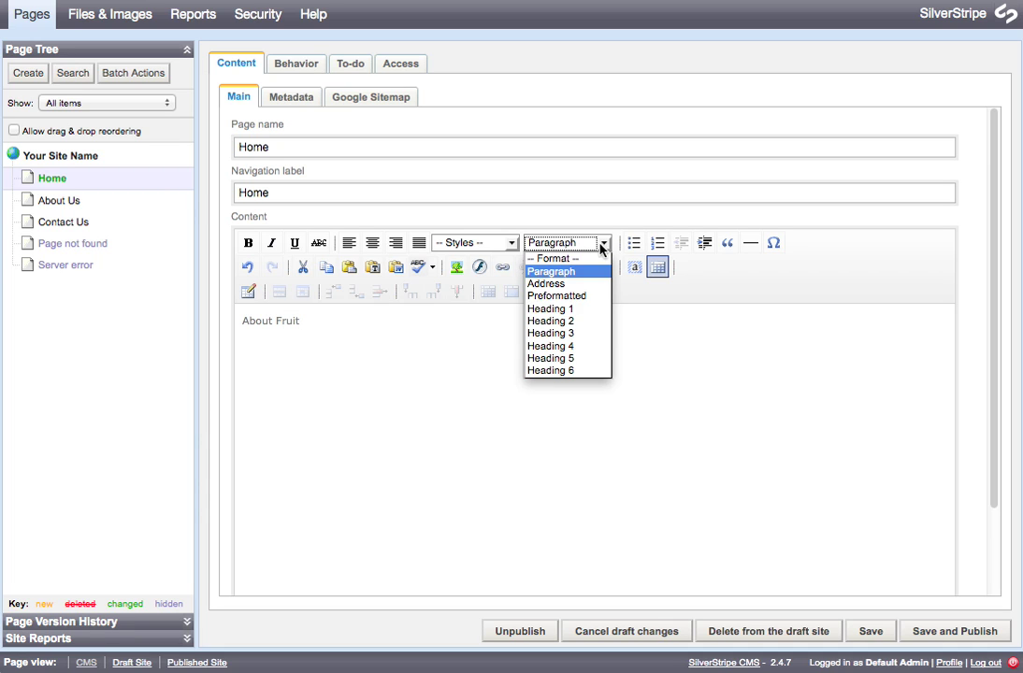
click(552, 321)
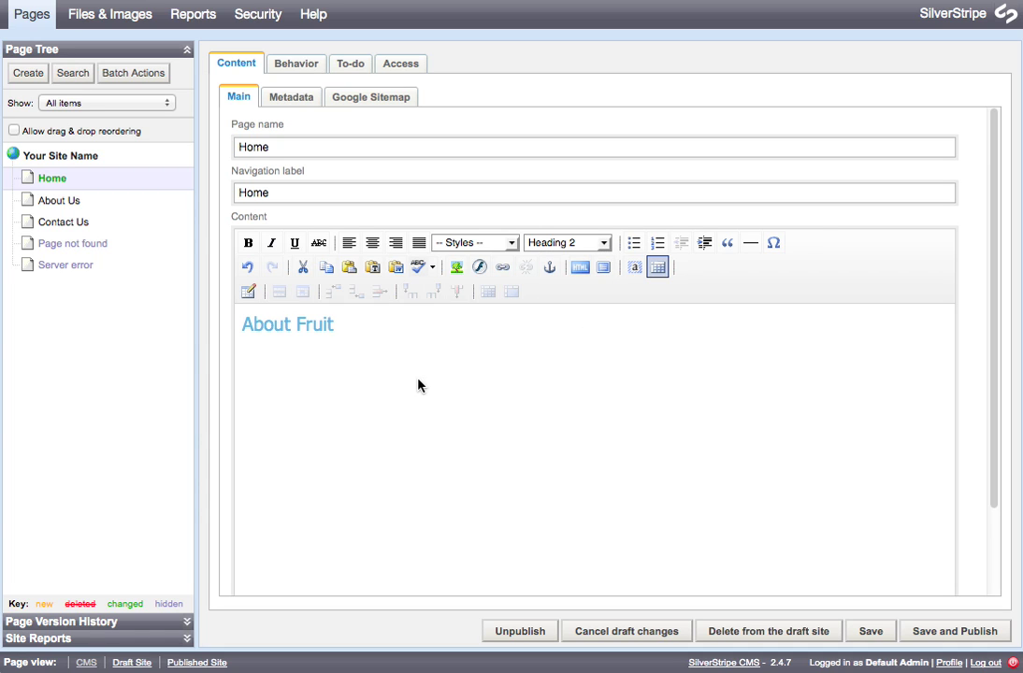
key(Return)
Insert a 4-column, 4-row table with cellpadding 6, cellspacing 0 and 100% width.
click(248, 292)
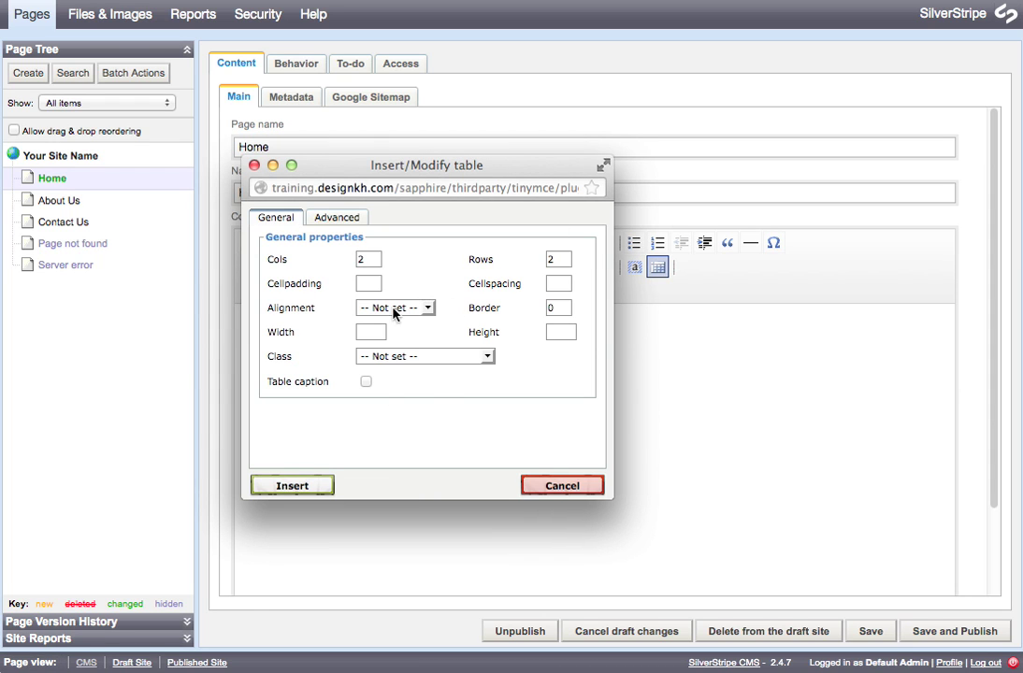
double_click(369, 263)
text(4)
click(556, 259)
double_click(556, 259)
text(4)
click(365, 284)
text(6)
click(553, 284)
text(0)
click(375, 334)
text(100%)
click(293, 486)
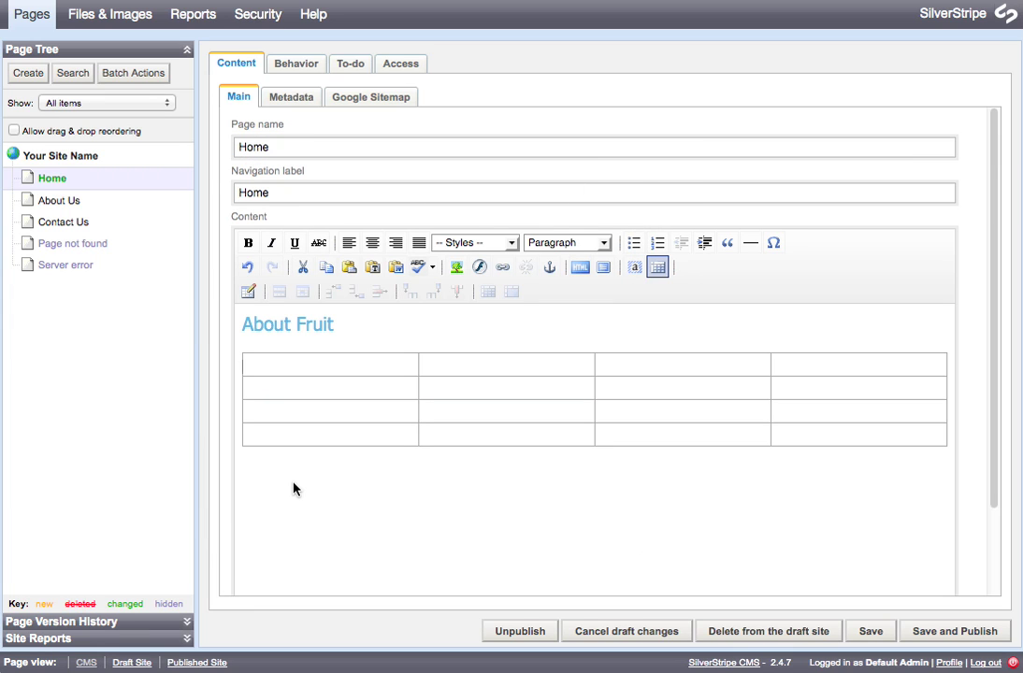
Type 'Fruit' in the first cell, then paste the prepared heading and filled fruit table over everything.
click(329, 362)
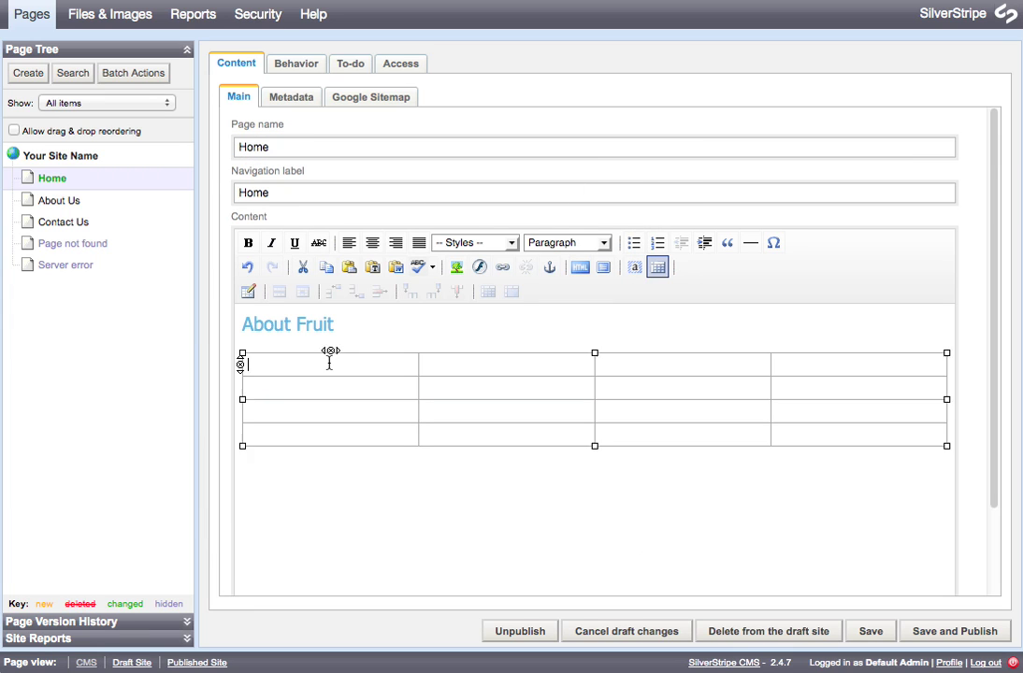
text(Fruit)
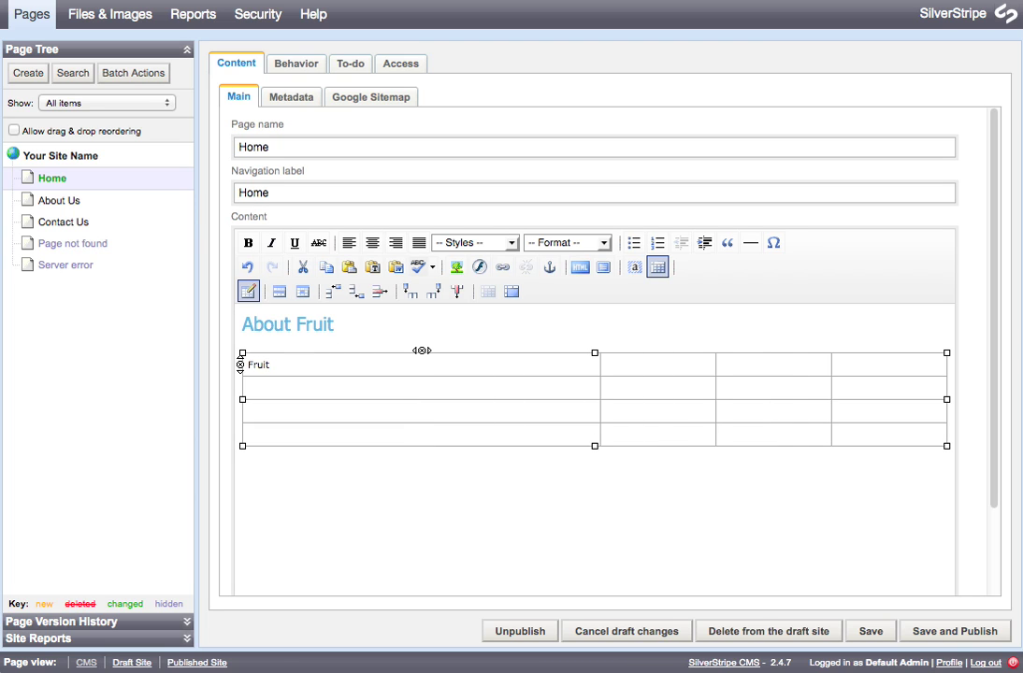
click(657, 364)
key(ctrl+a)
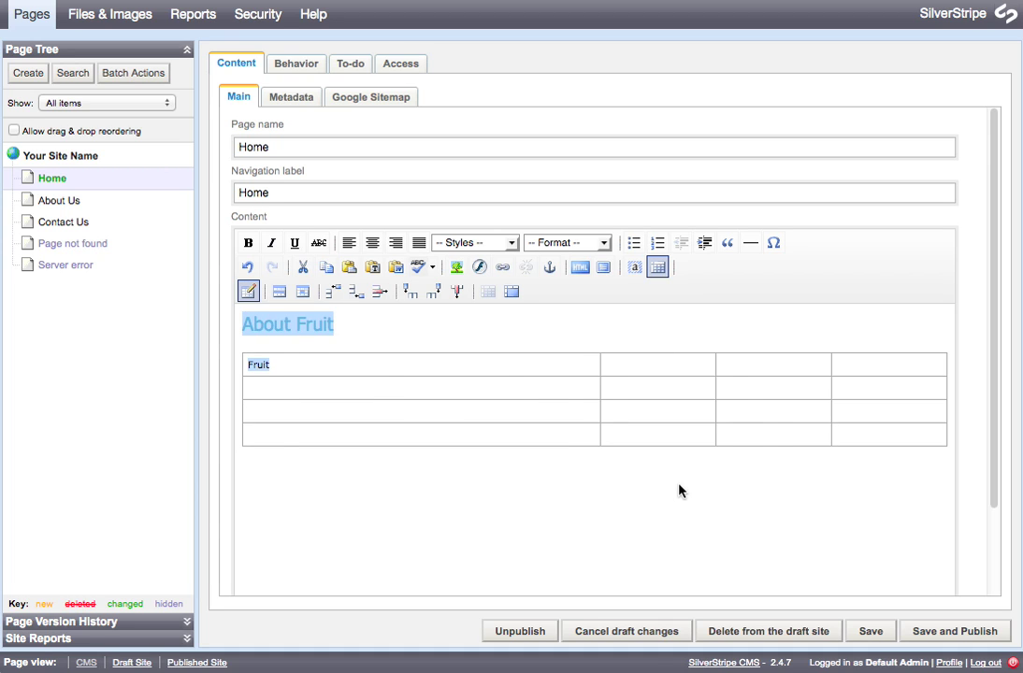
text(About Fruit Fruit	Color	Texture	Taste Apple	Green	Crisp	Sour Banana	Yellow	Soft	Sweet Raspberry	Red	Seedy	Sweet/Sour)
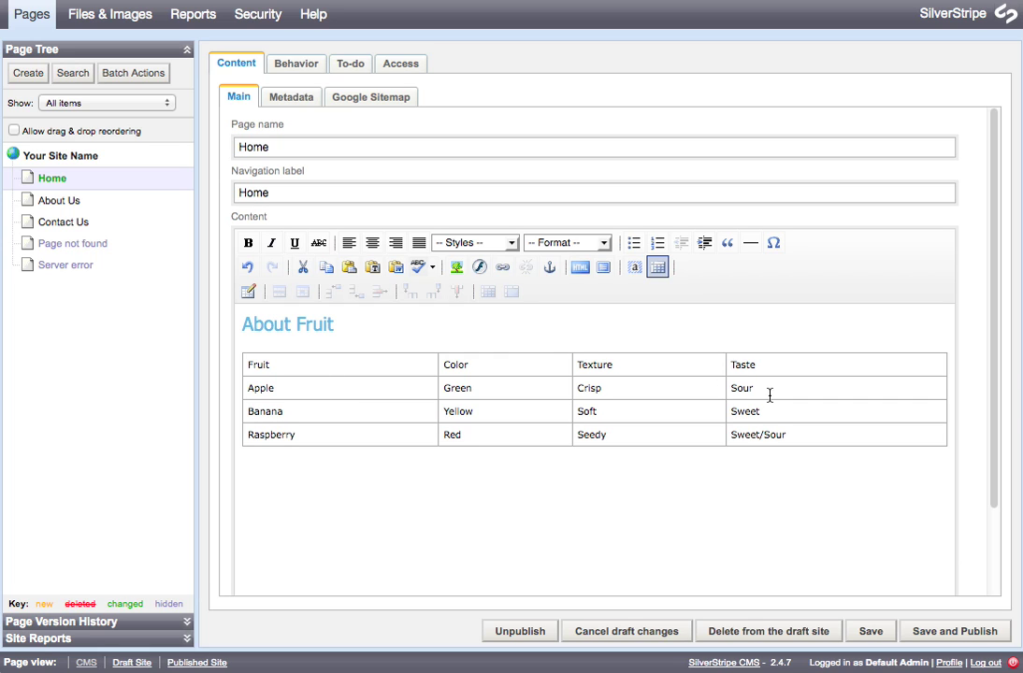
double_click(258, 365)
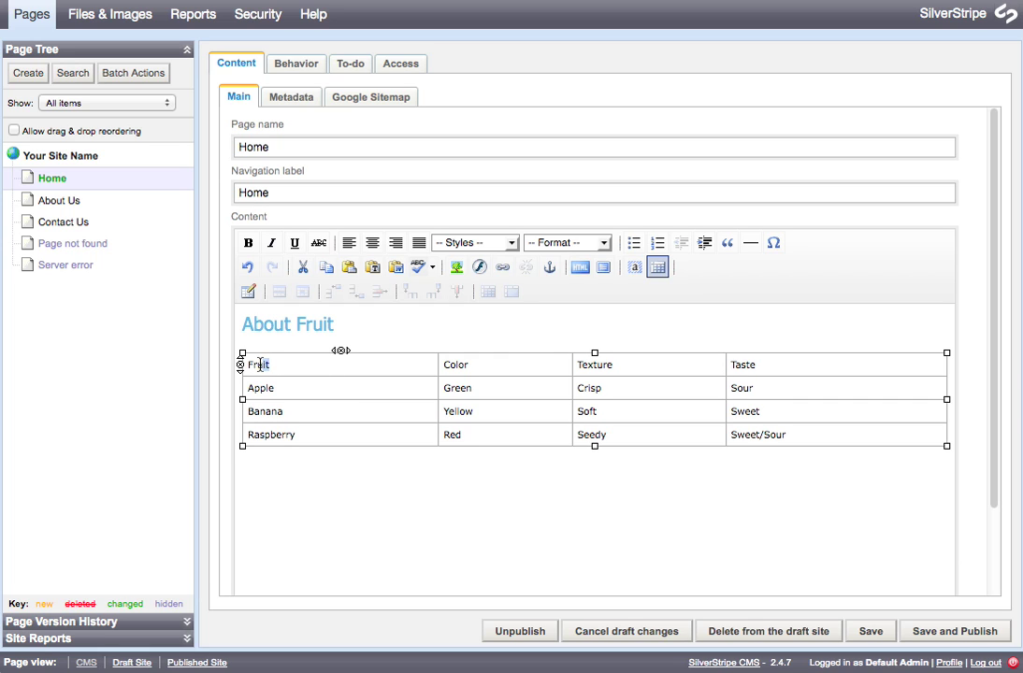
click(242, 244)
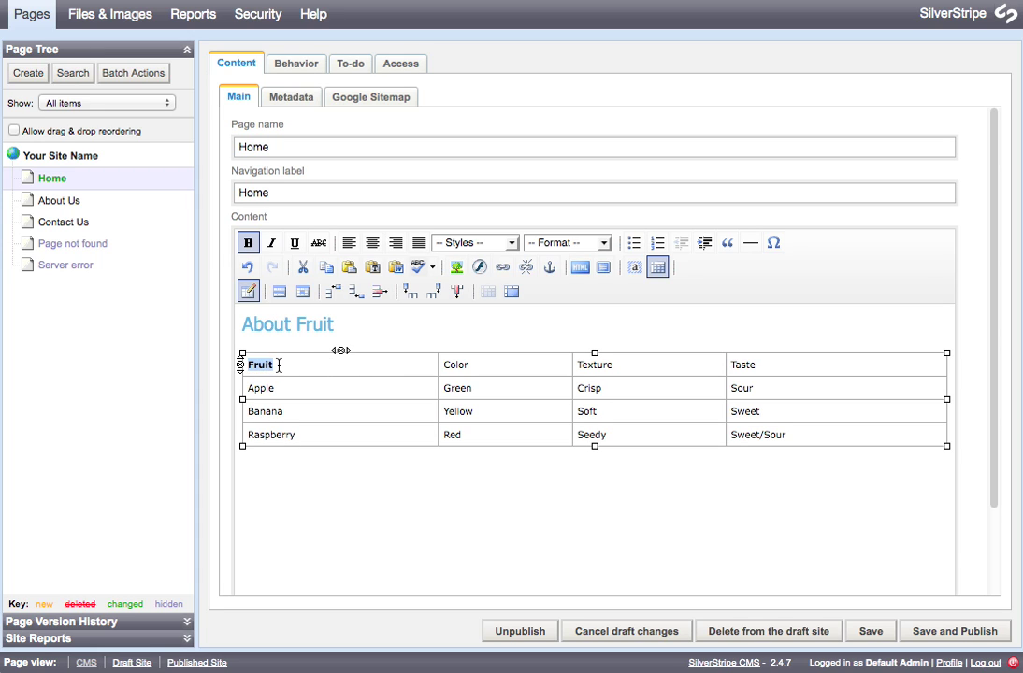
click(247, 244)
click(290, 366)
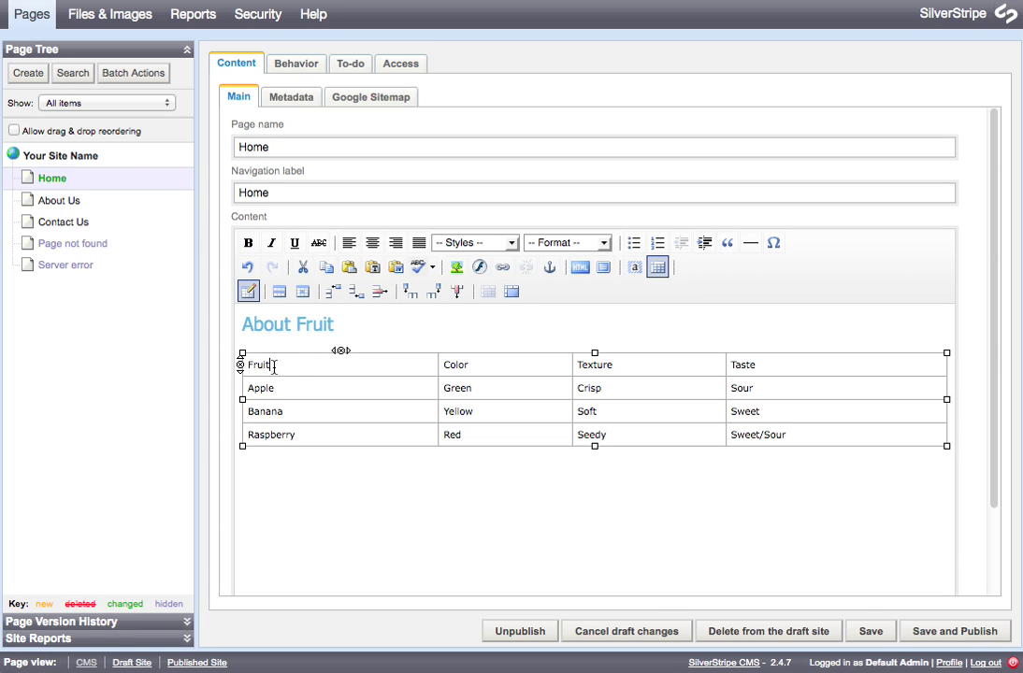
Set the whole top row (Fruit, Color, Texture, Taste) to header cells with Column scope.
click(302, 293)
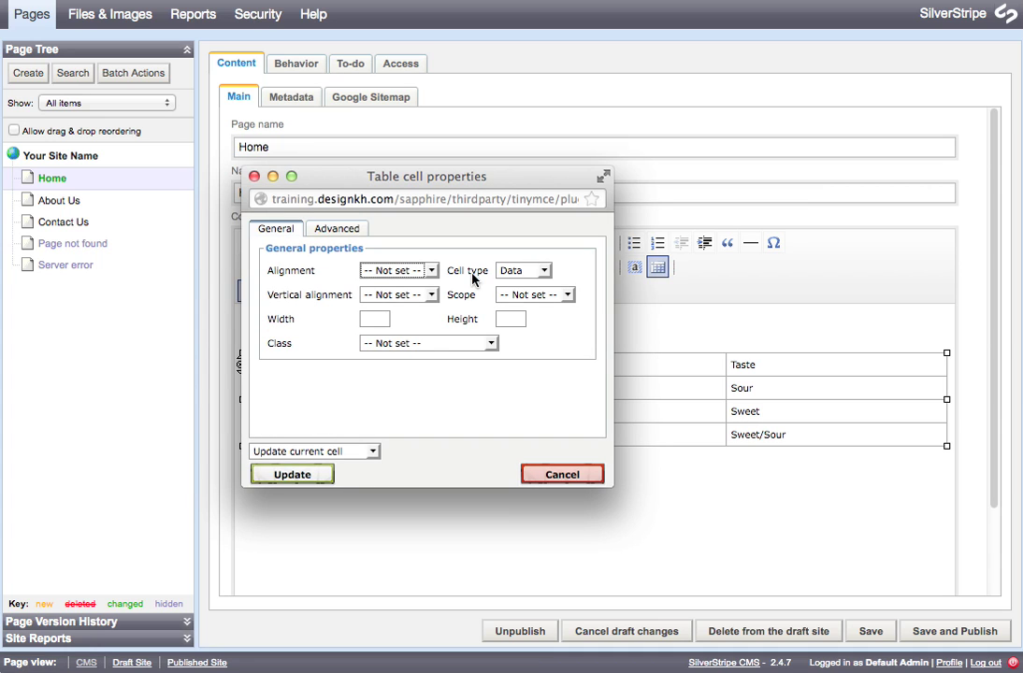
click(525, 271)
click(542, 295)
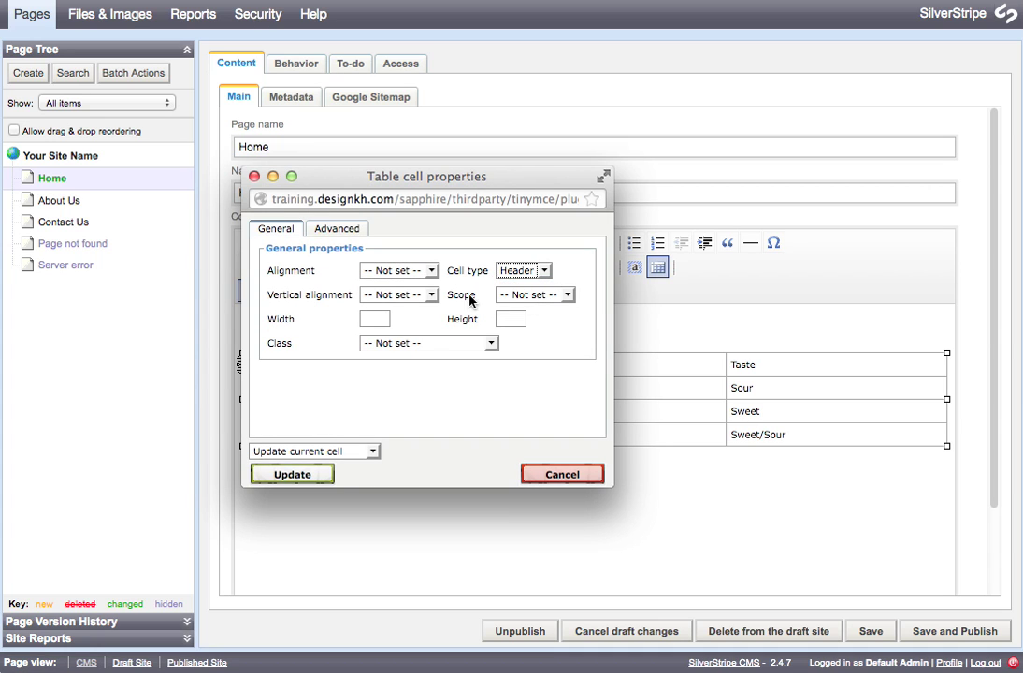
click(564, 294)
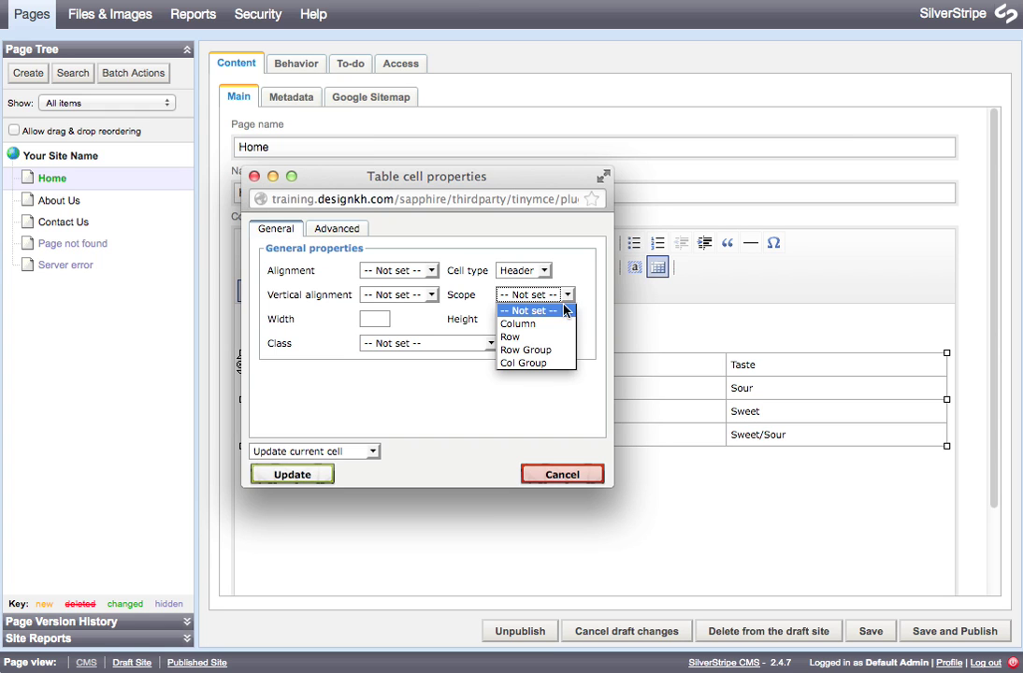
click(550, 322)
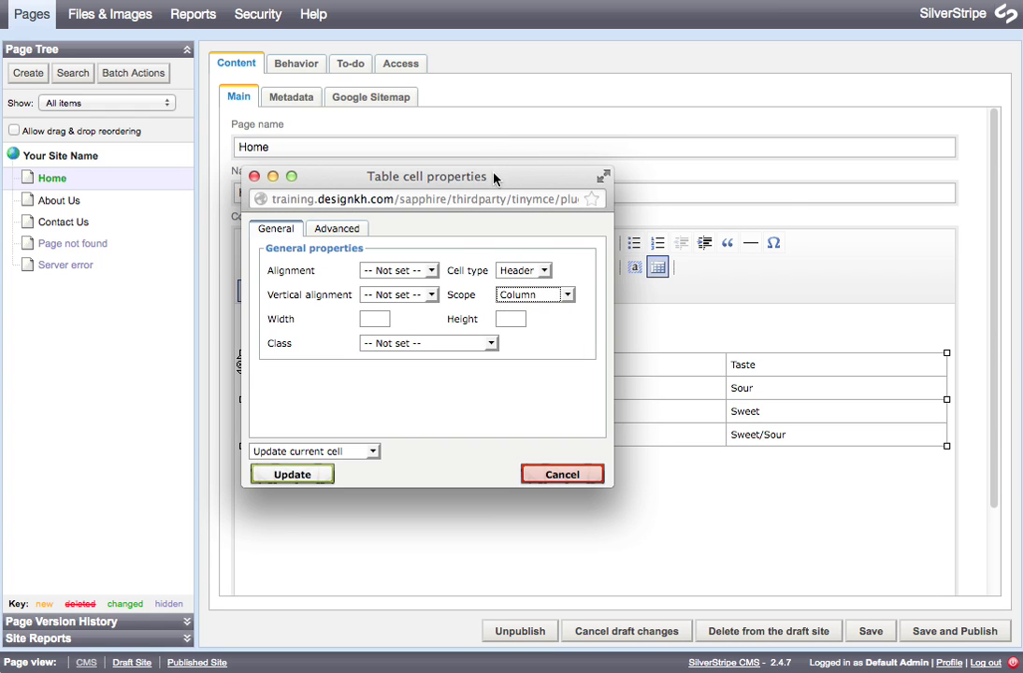
drag(492, 176, 790, 128)
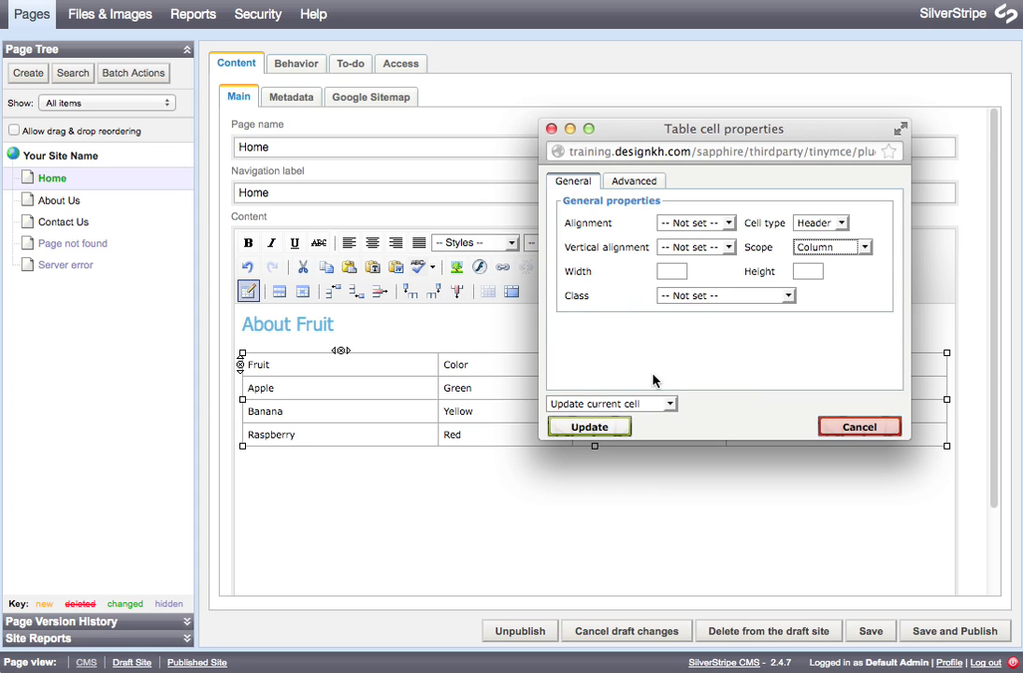
drag(638, 140, 676, 140)
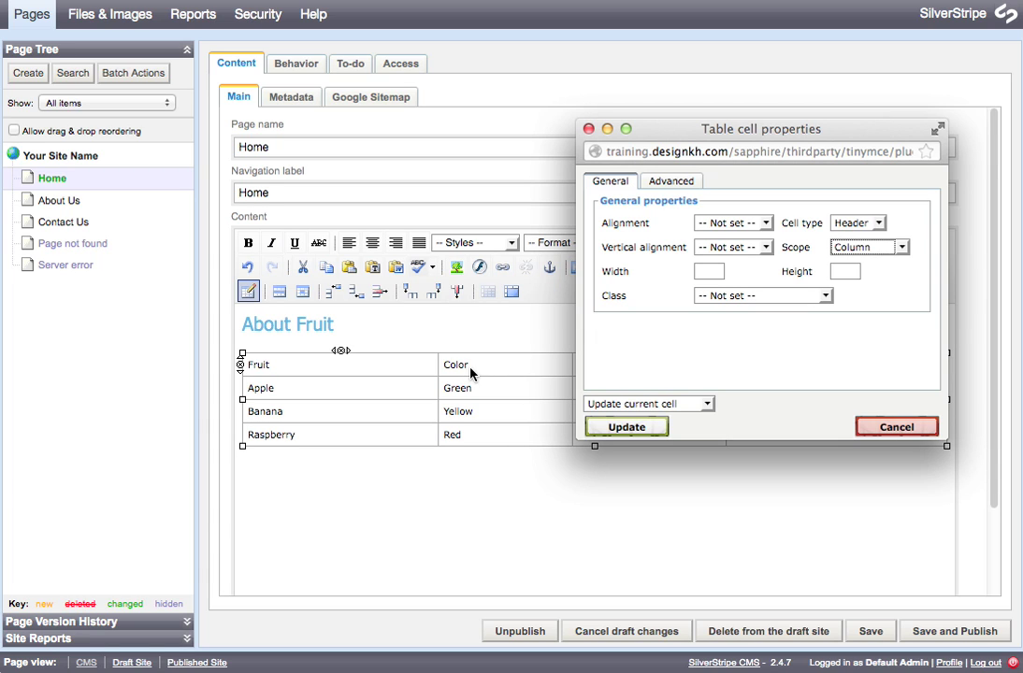
click(707, 404)
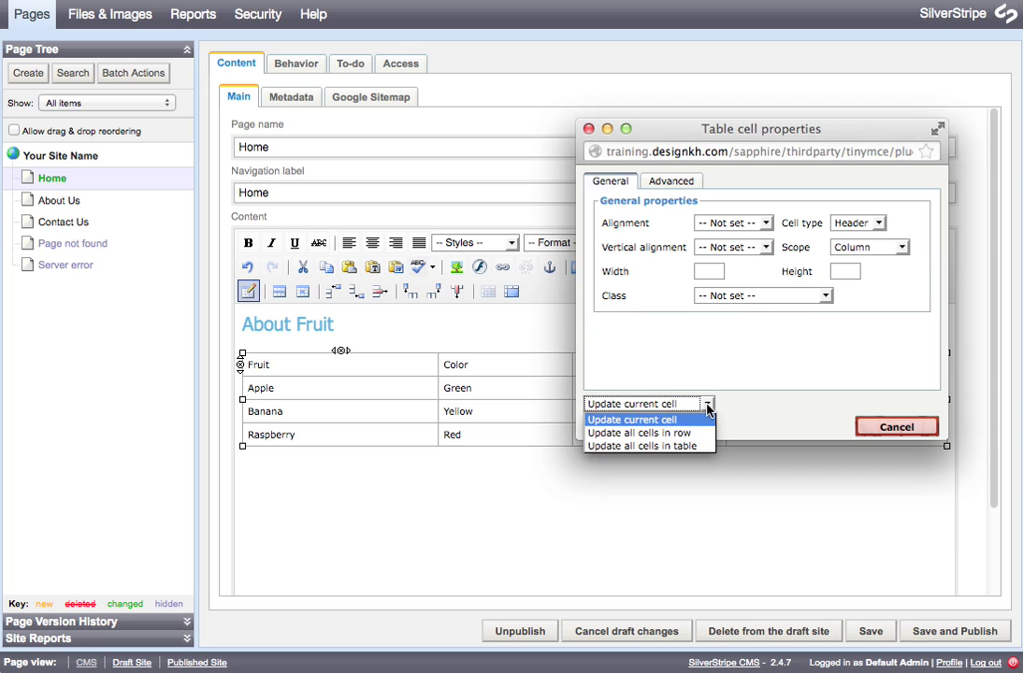
click(660, 435)
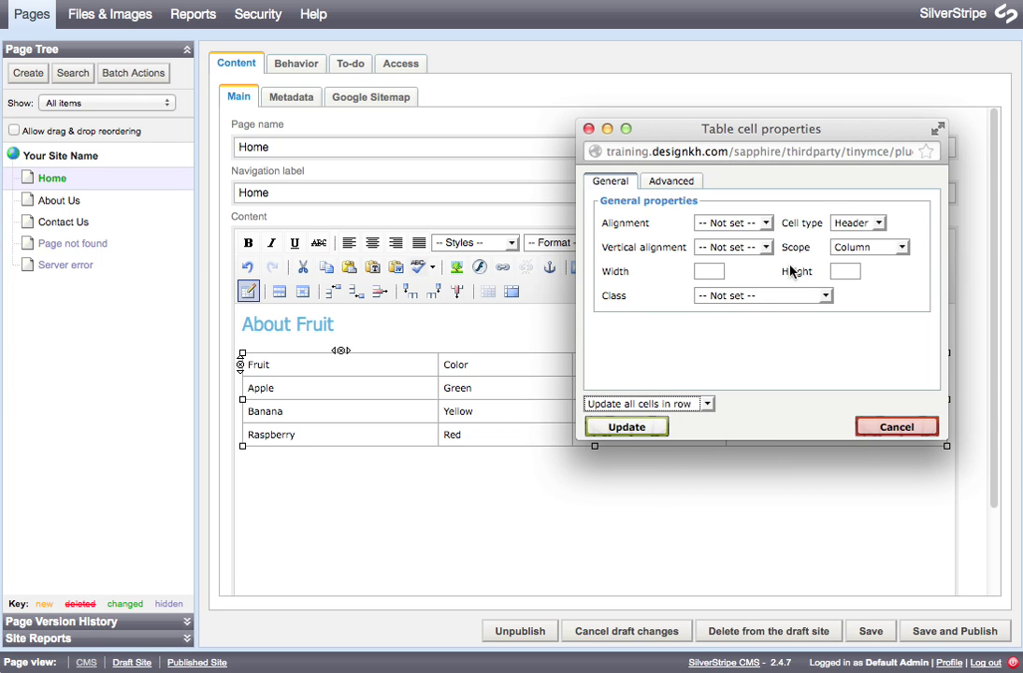
click(636, 427)
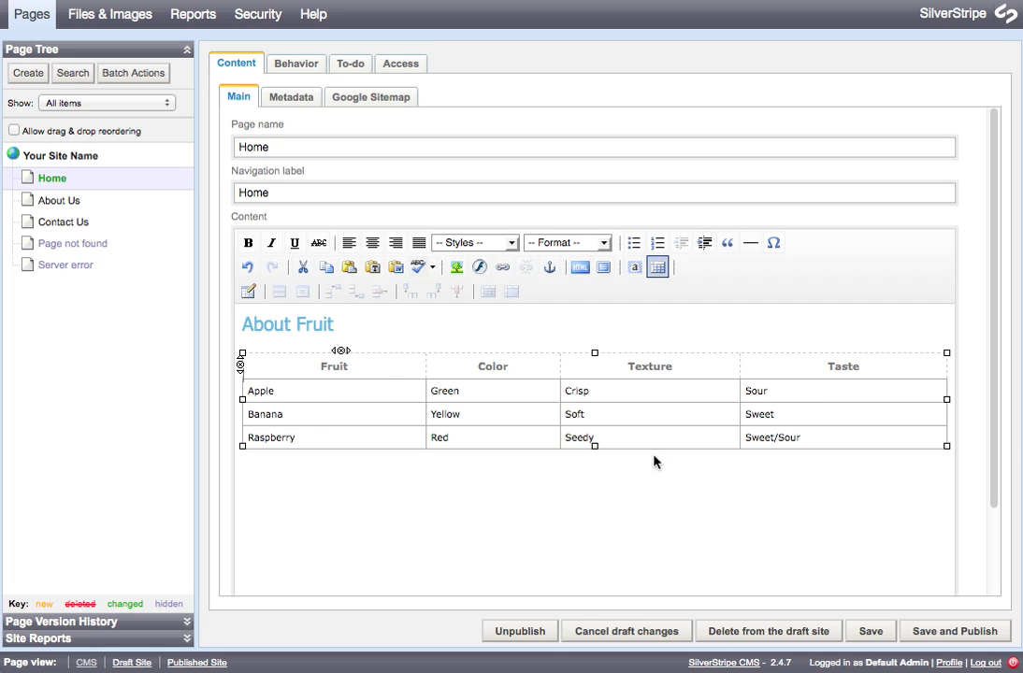
Make the Apple cell a header cell with Row scope.
click(333, 391)
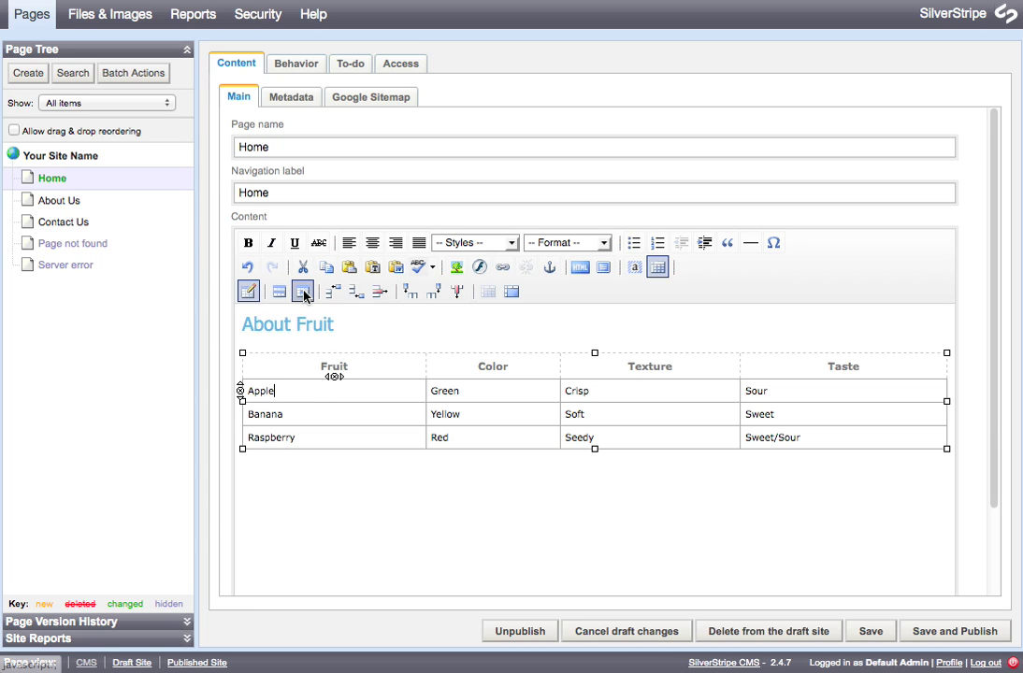
click(304, 292)
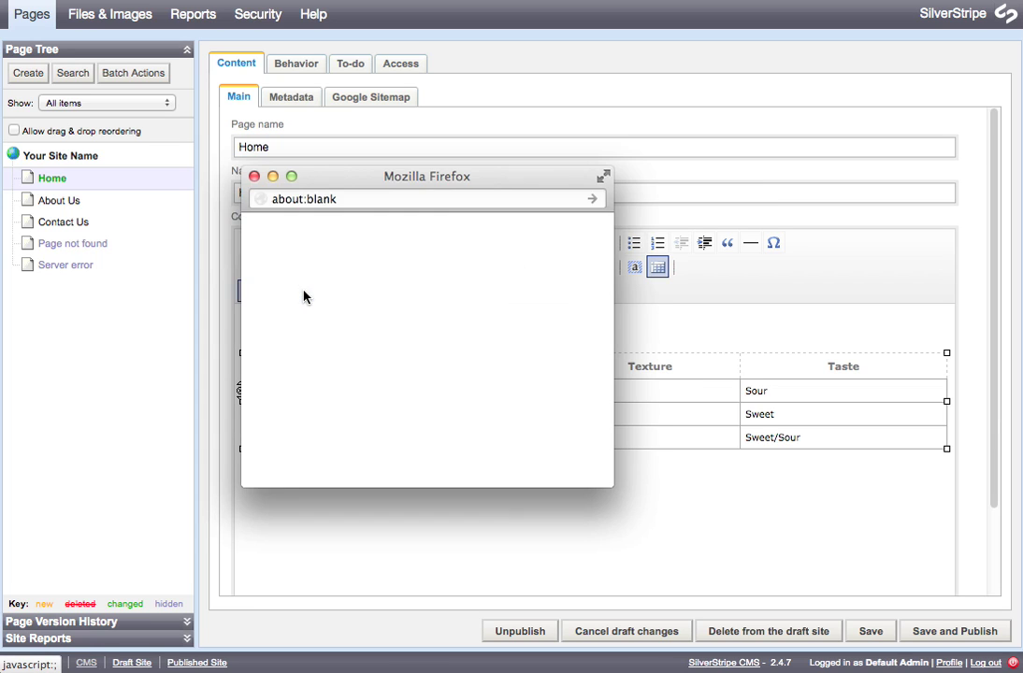
click(543, 270)
click(539, 284)
click(538, 297)
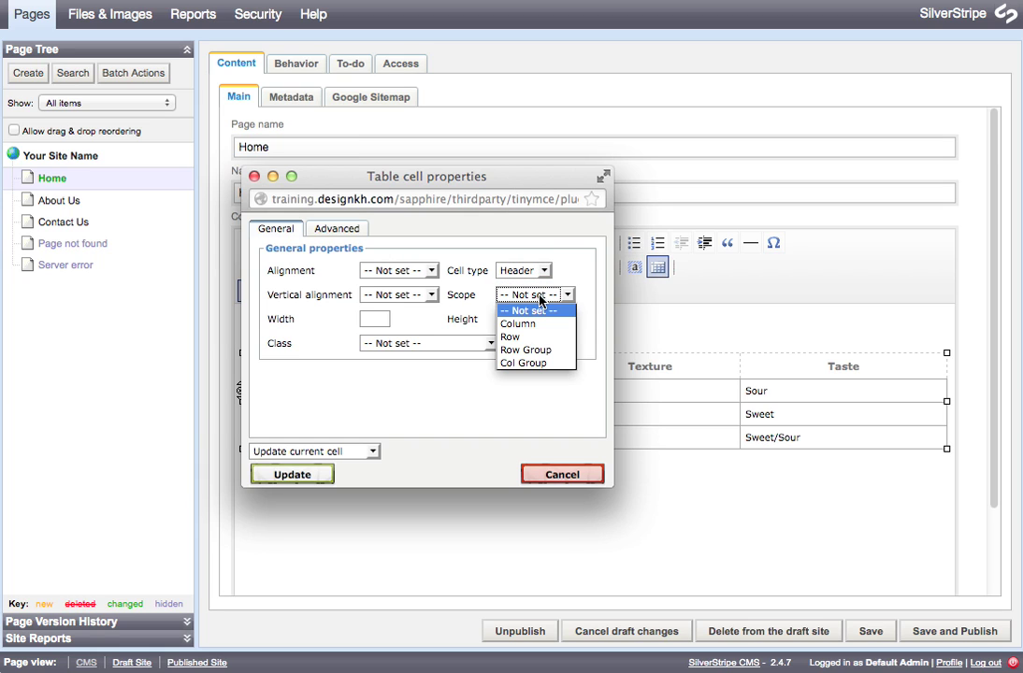
click(511, 338)
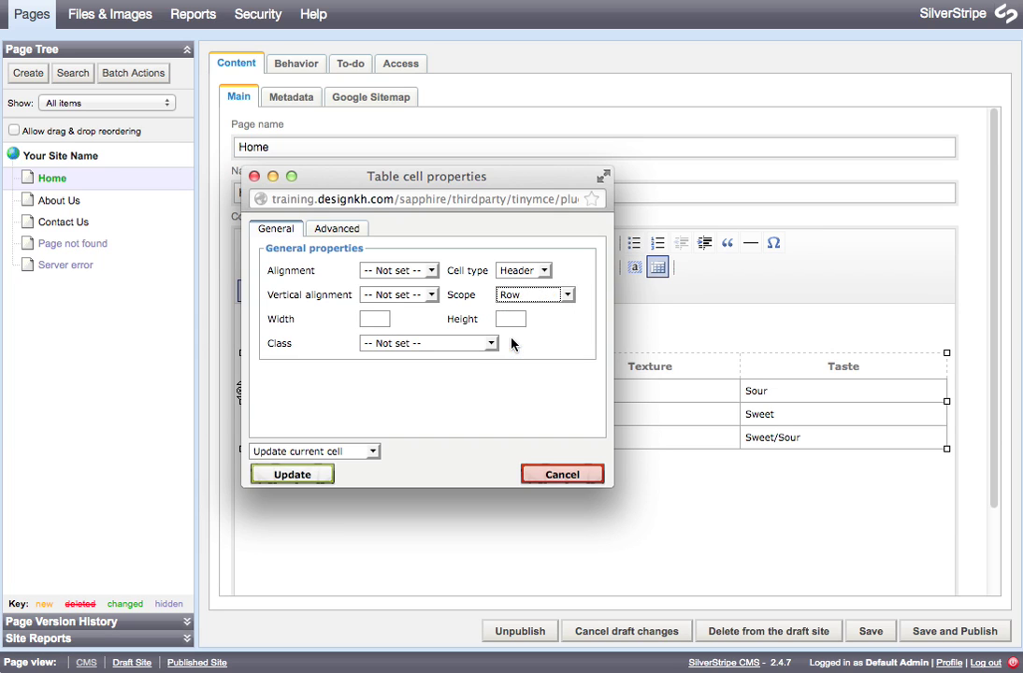
click(280, 475)
Make the Banana cell a header cell with Row scope.
click(300, 418)
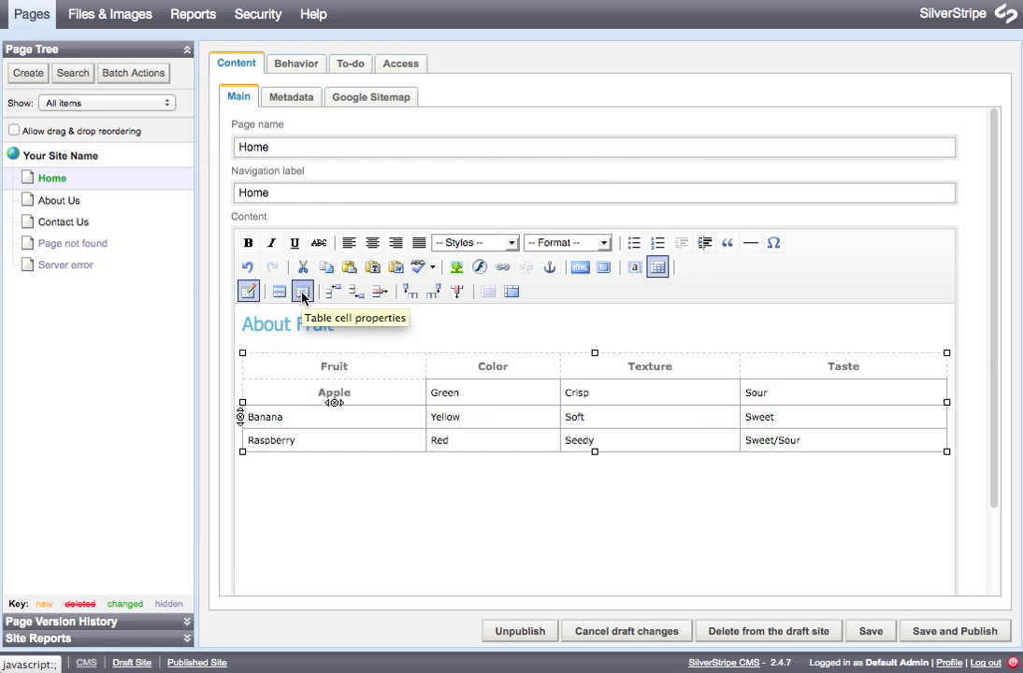
click(302, 293)
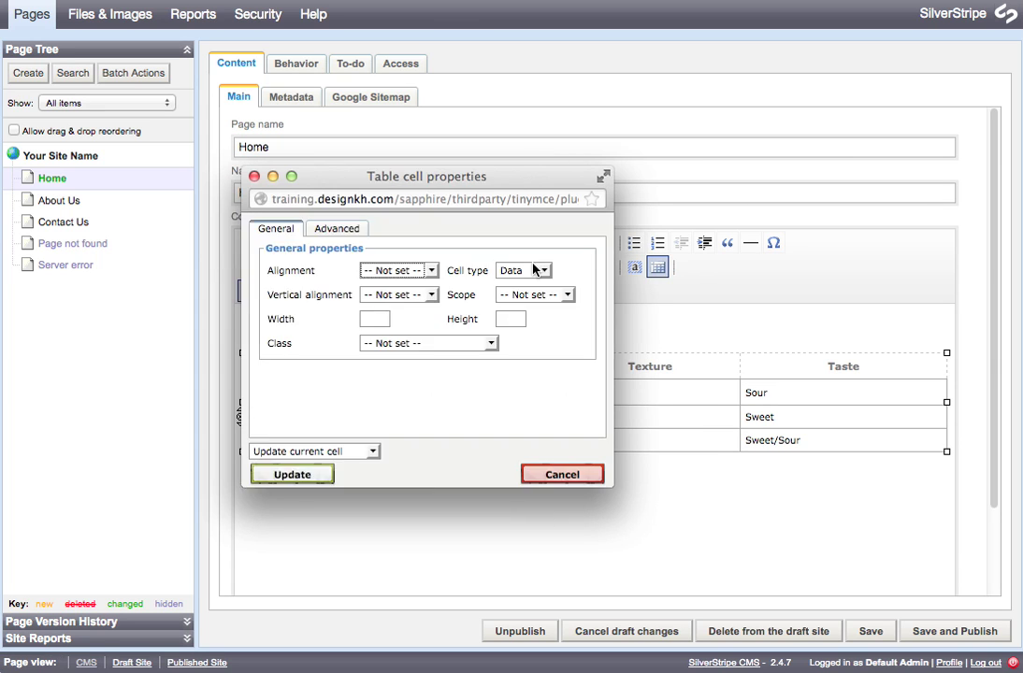
click(536, 270)
click(523, 296)
click(523, 295)
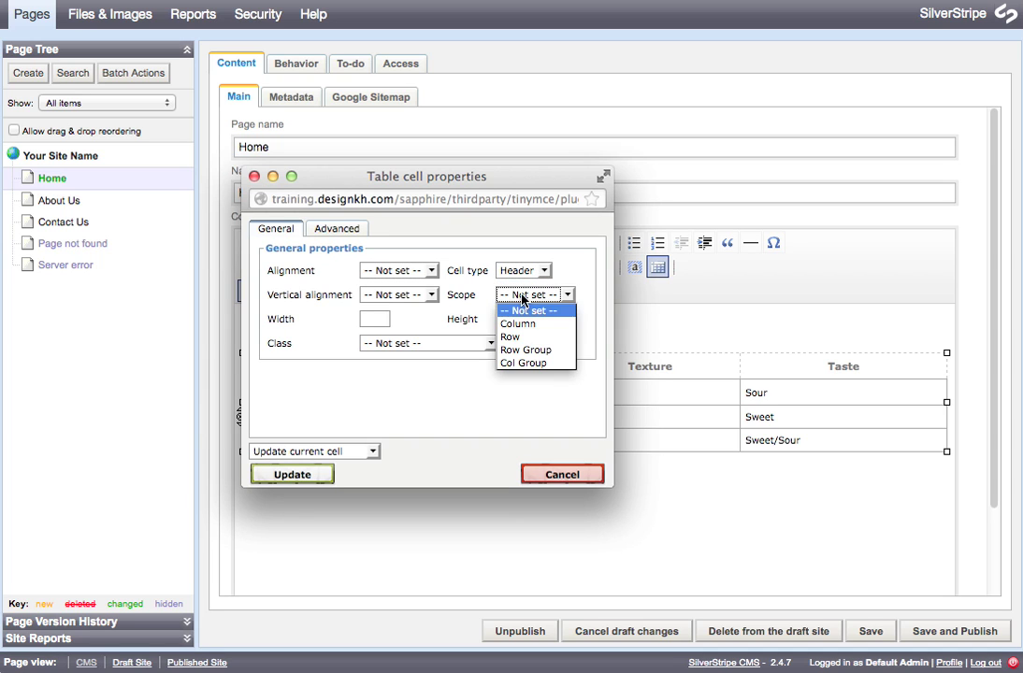
click(523, 336)
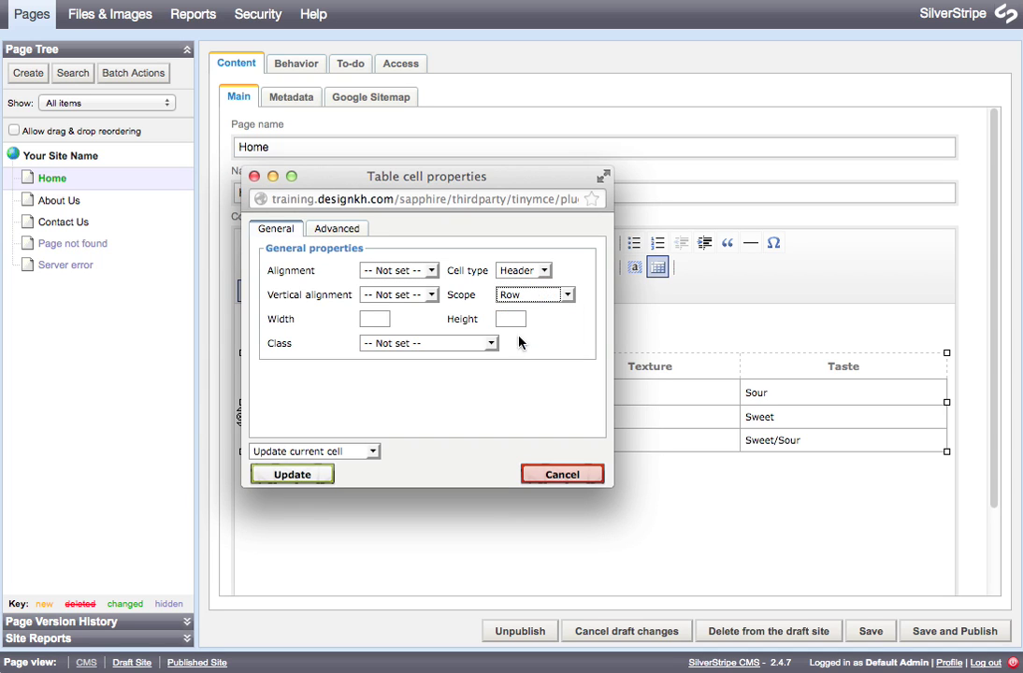
click(292, 474)
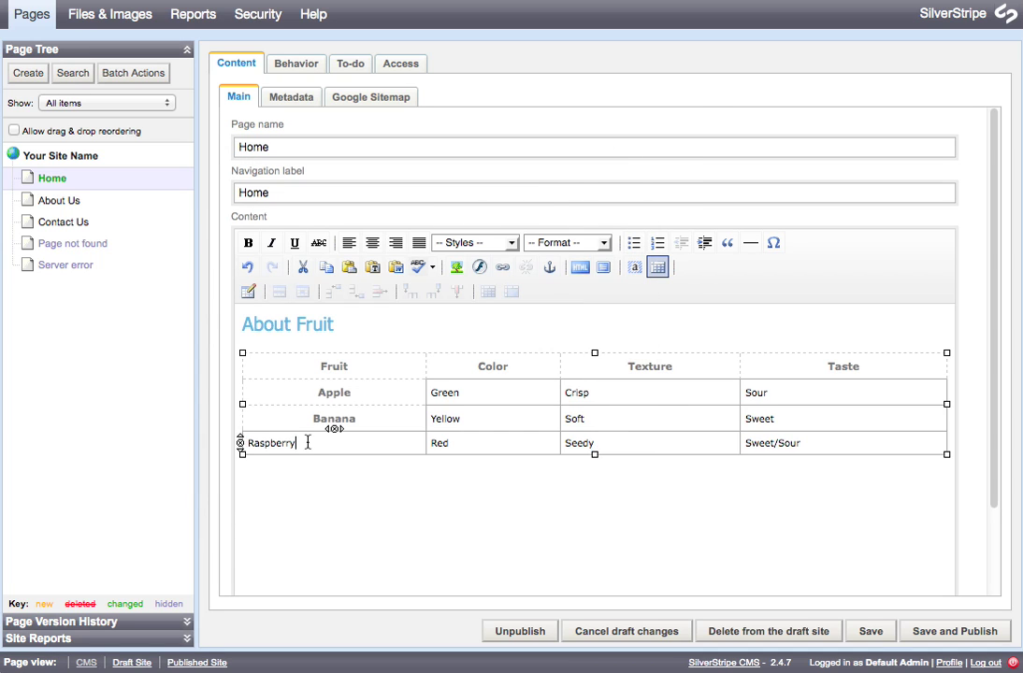
Make the Raspberry cell a header cell with Row scope.
click(303, 445)
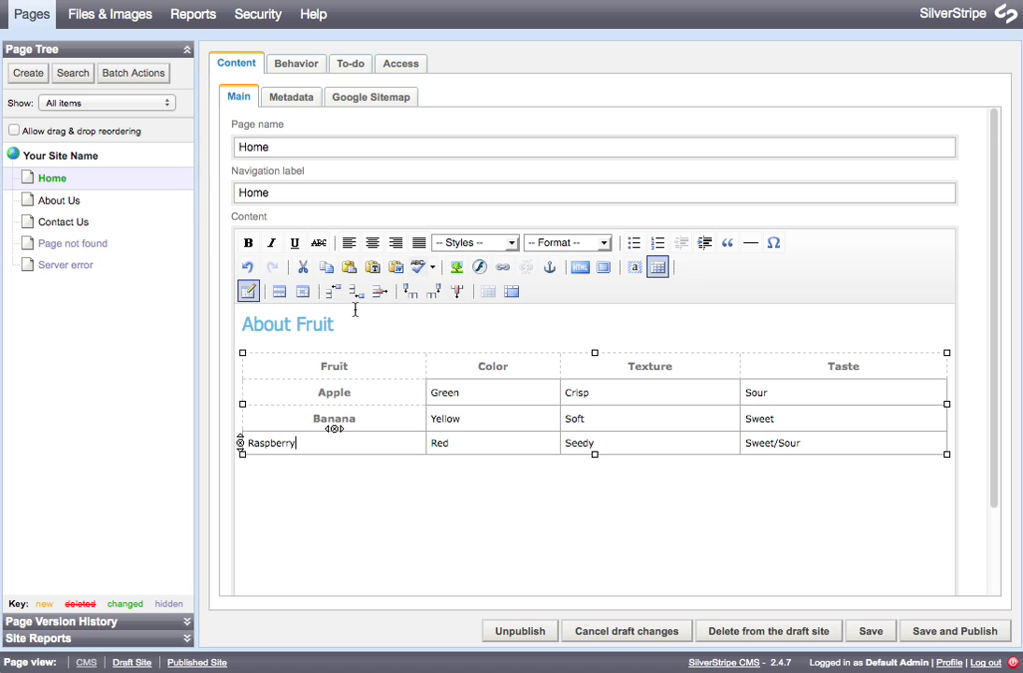
click(302, 293)
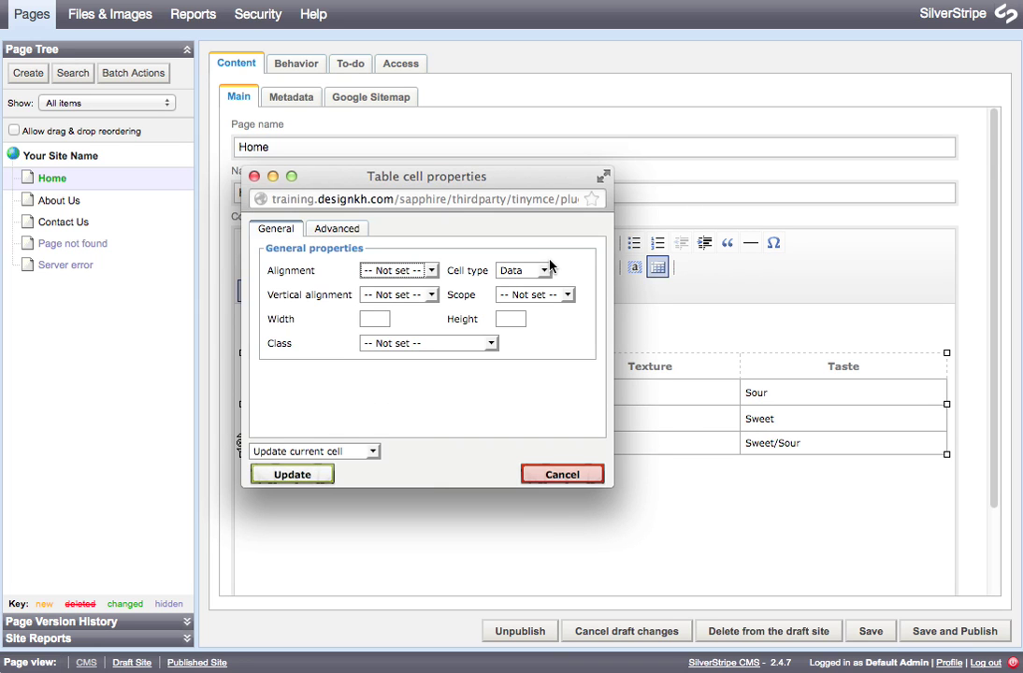
click(543, 270)
click(533, 300)
click(532, 296)
click(533, 338)
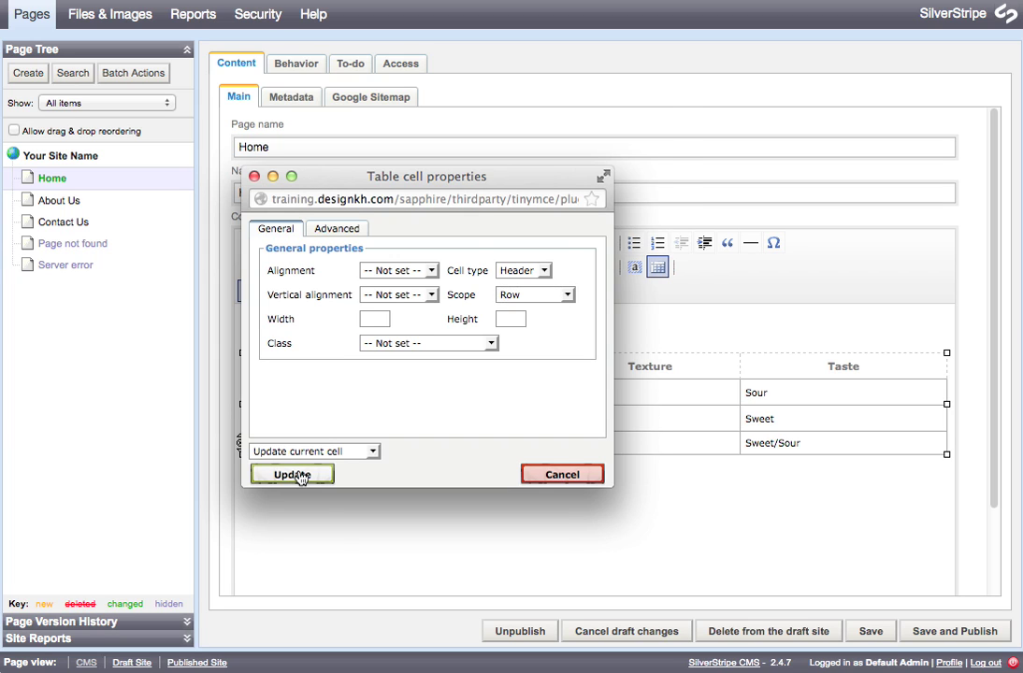
click(293, 475)
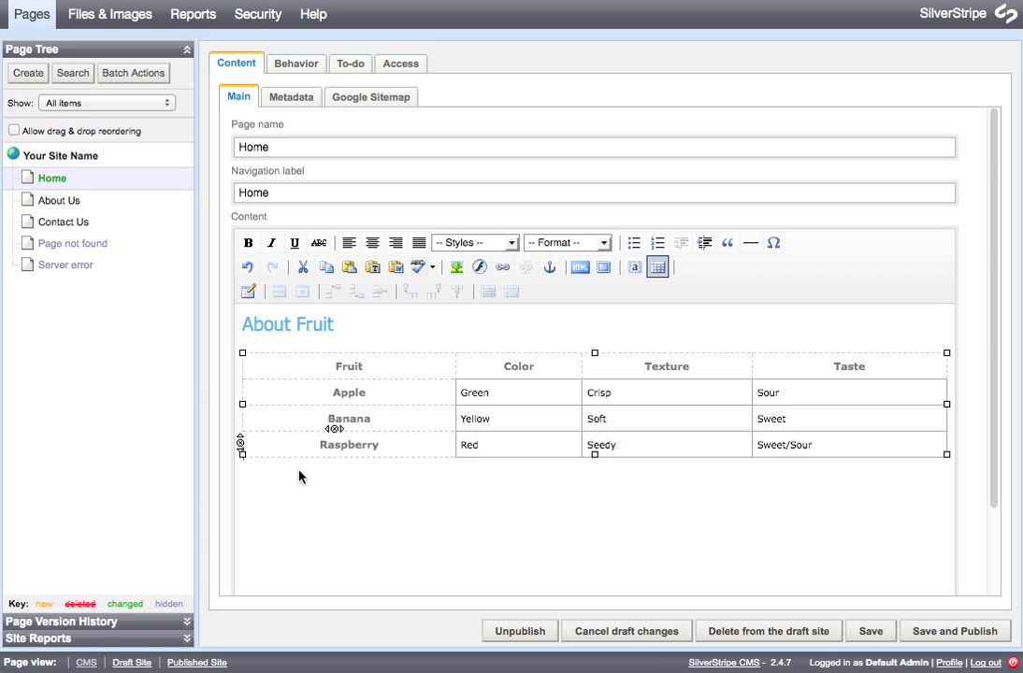
Save the Home page draft containing the row- and column-headed fruit table.
click(870, 633)
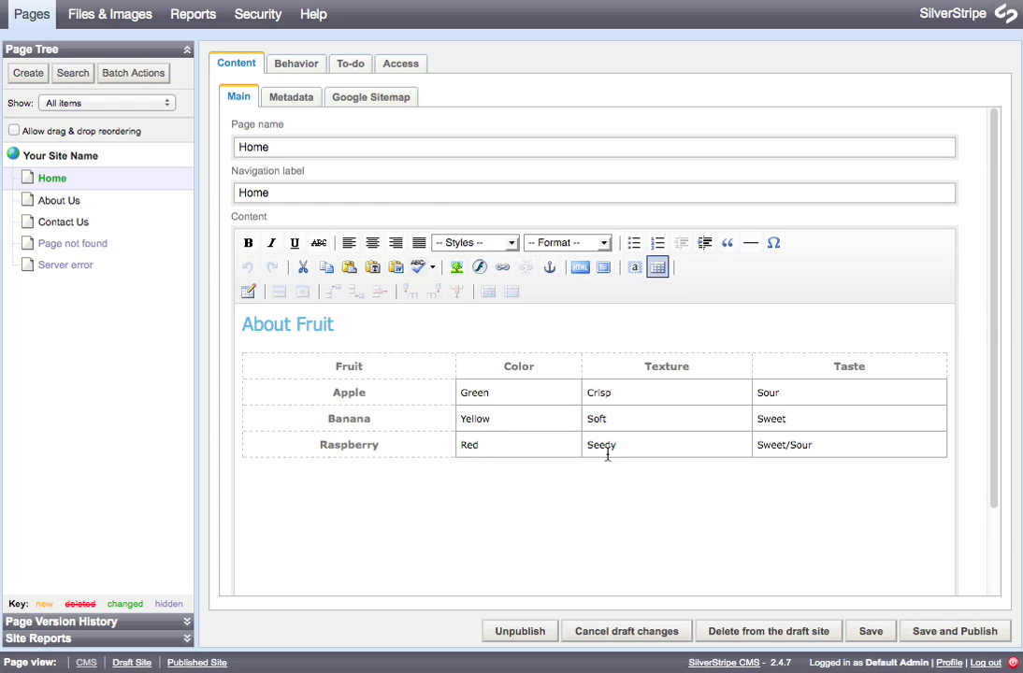
Insert an empty row above and another below the Raspberry row.
click(541, 445)
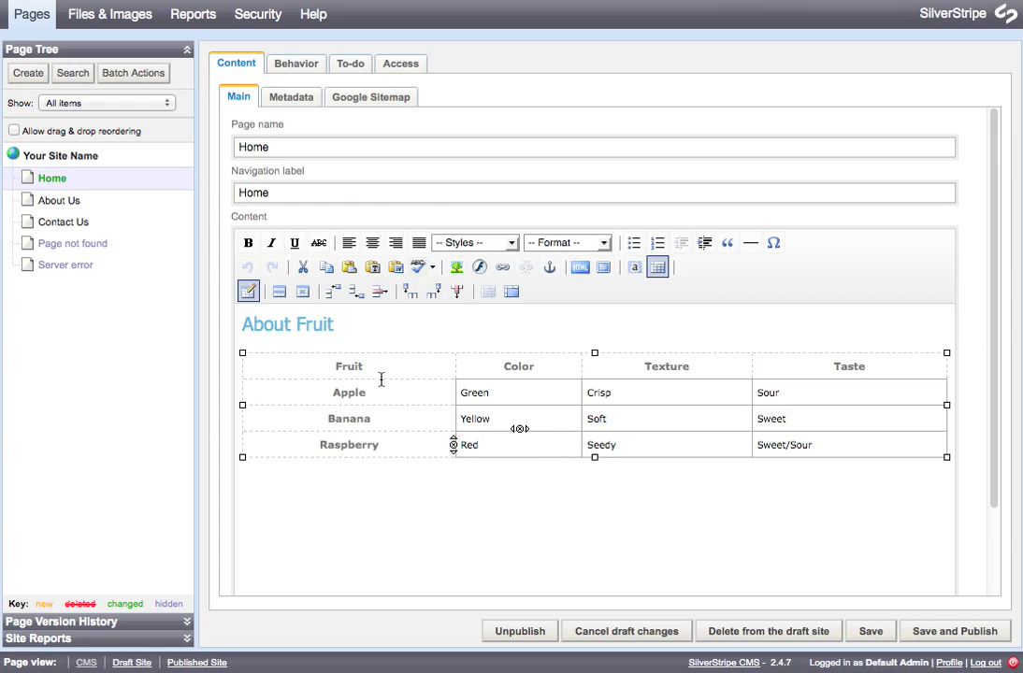
click(332, 295)
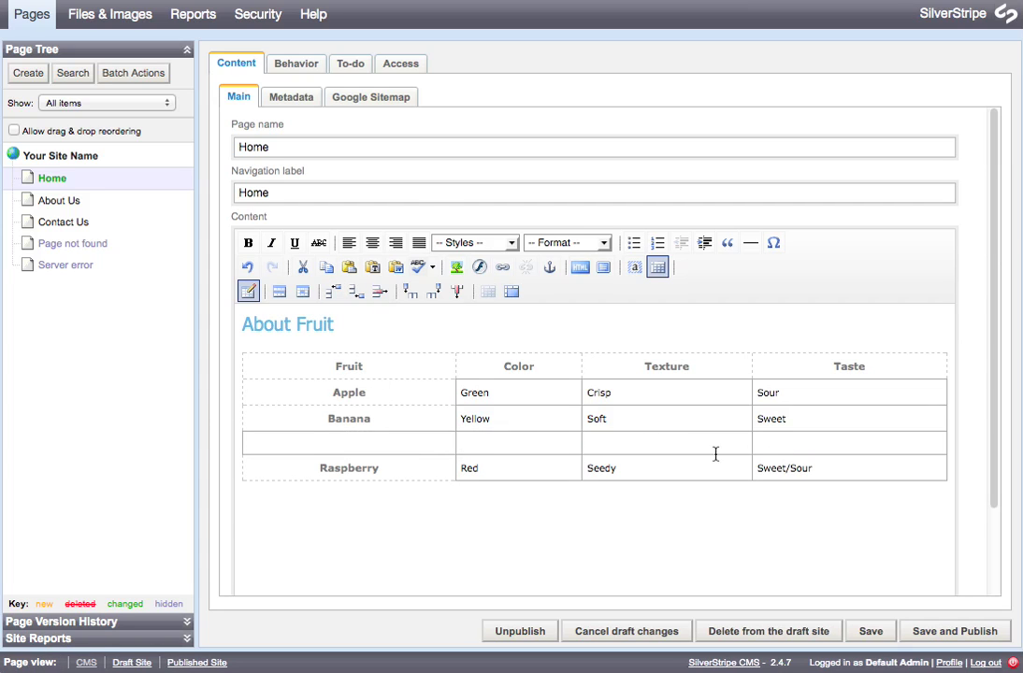
click(777, 470)
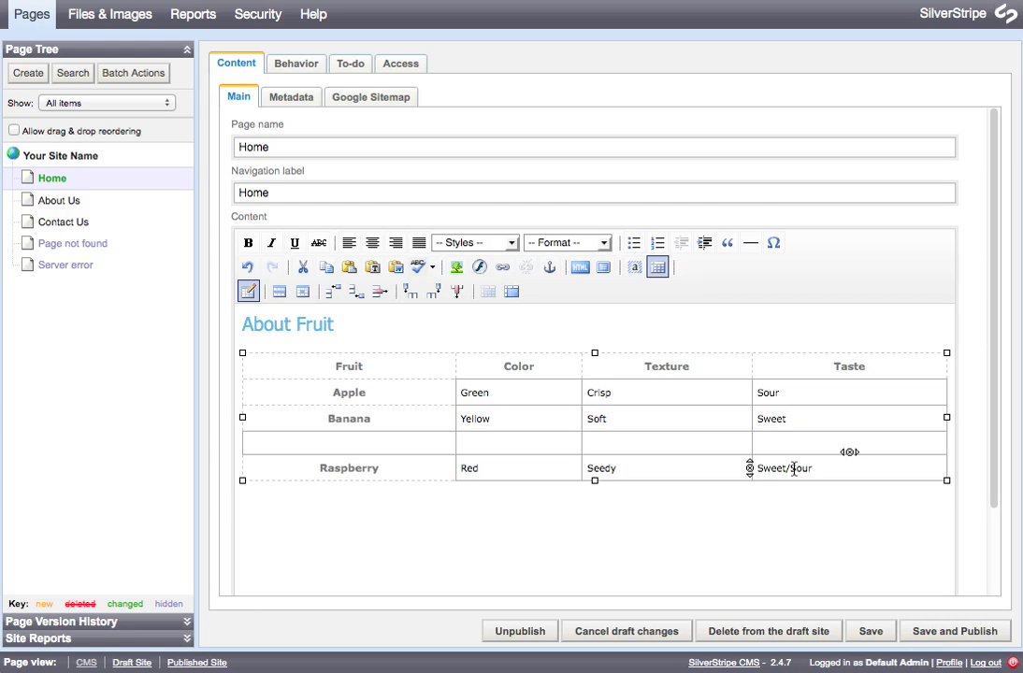
click(356, 292)
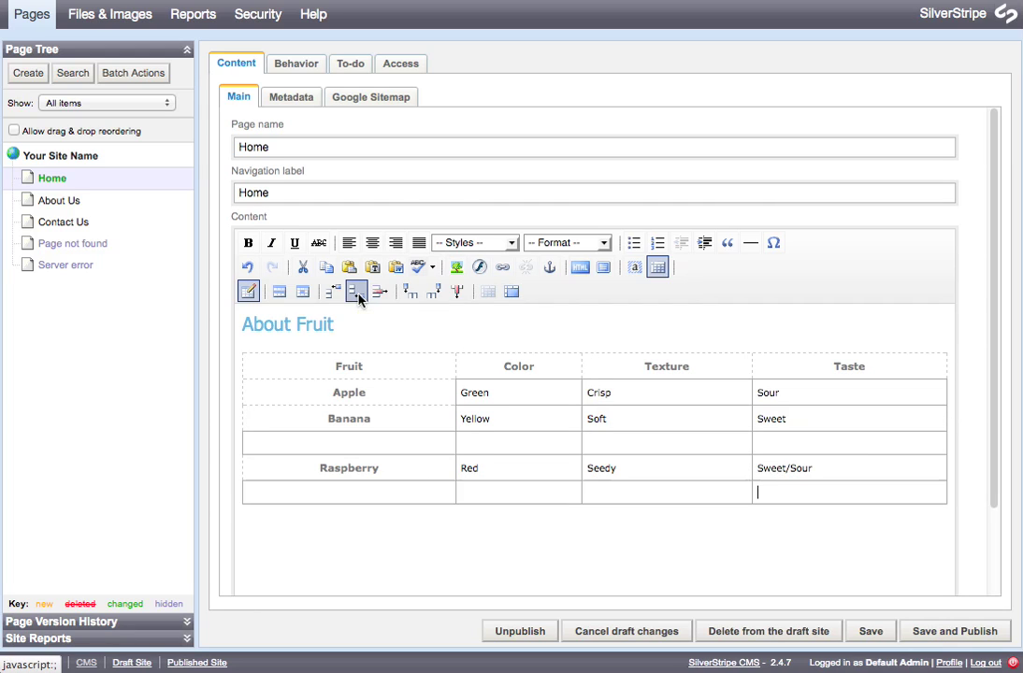
Fill the upper new row with Grape, Purple, Crisp and Sweet/Sour.
click(364, 443)
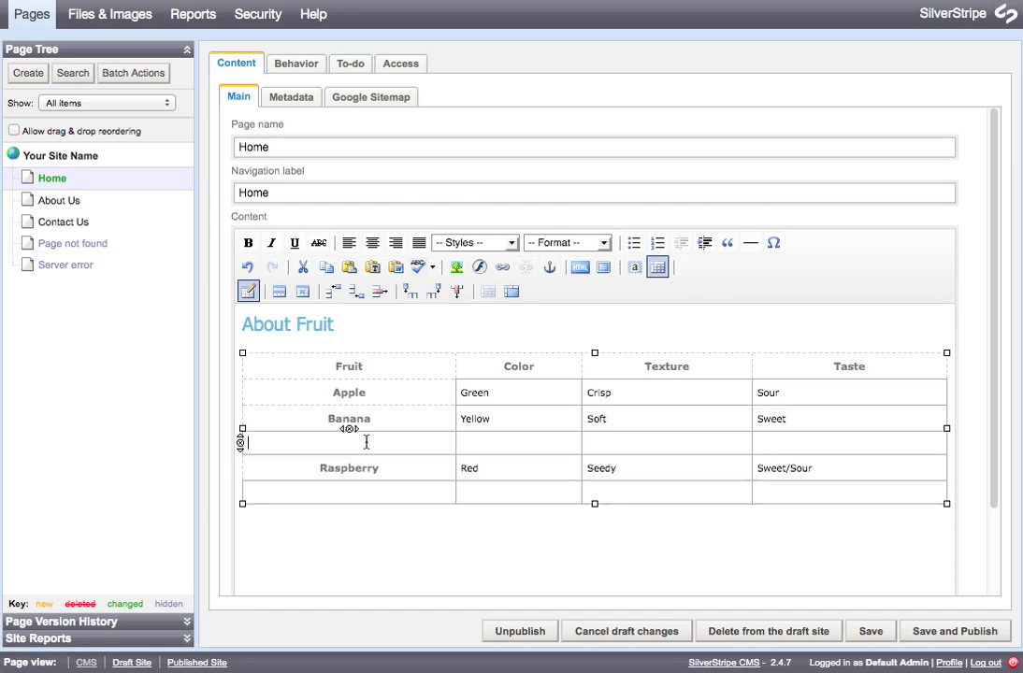
text(Grape)
click(510, 445)
text(Purple)
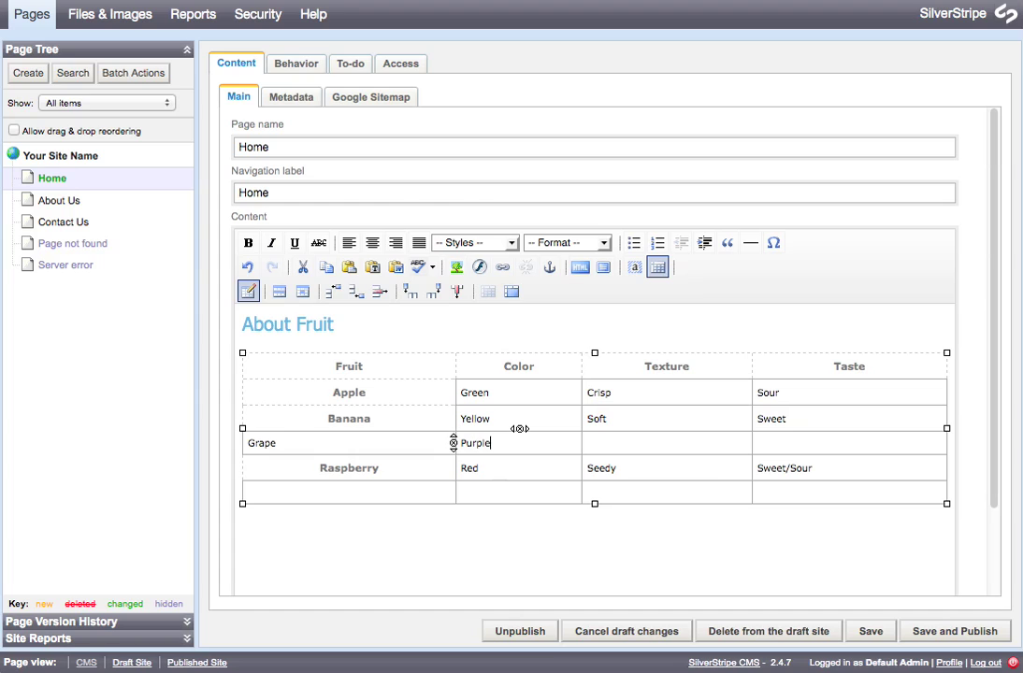
click(606, 445)
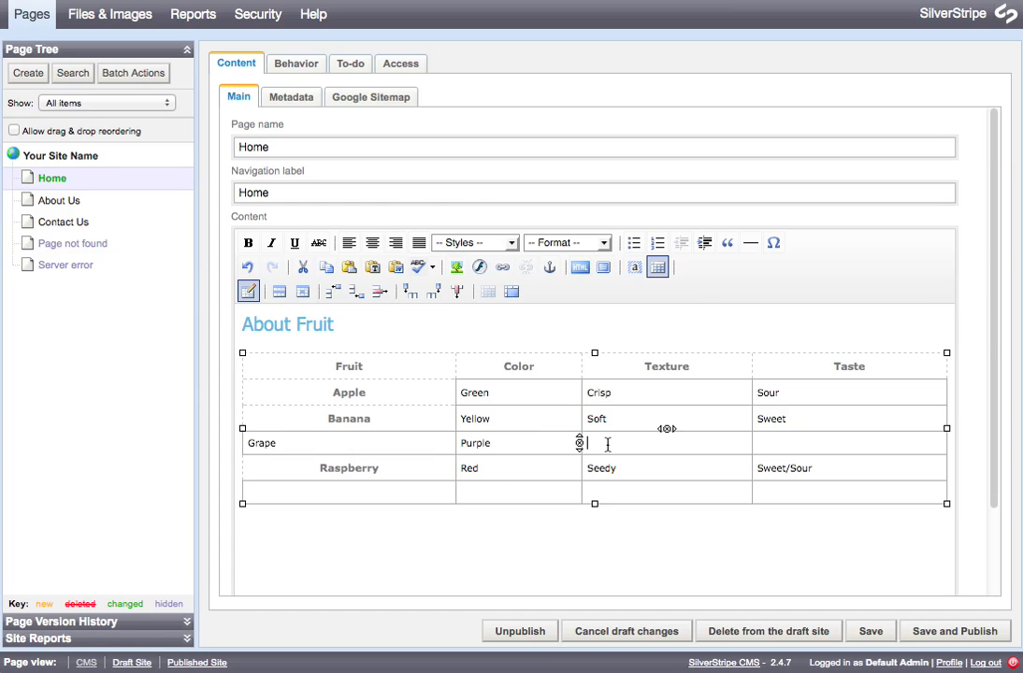
text(Crip)
text(p)
click(844, 443)
text(Sweet/Sour)
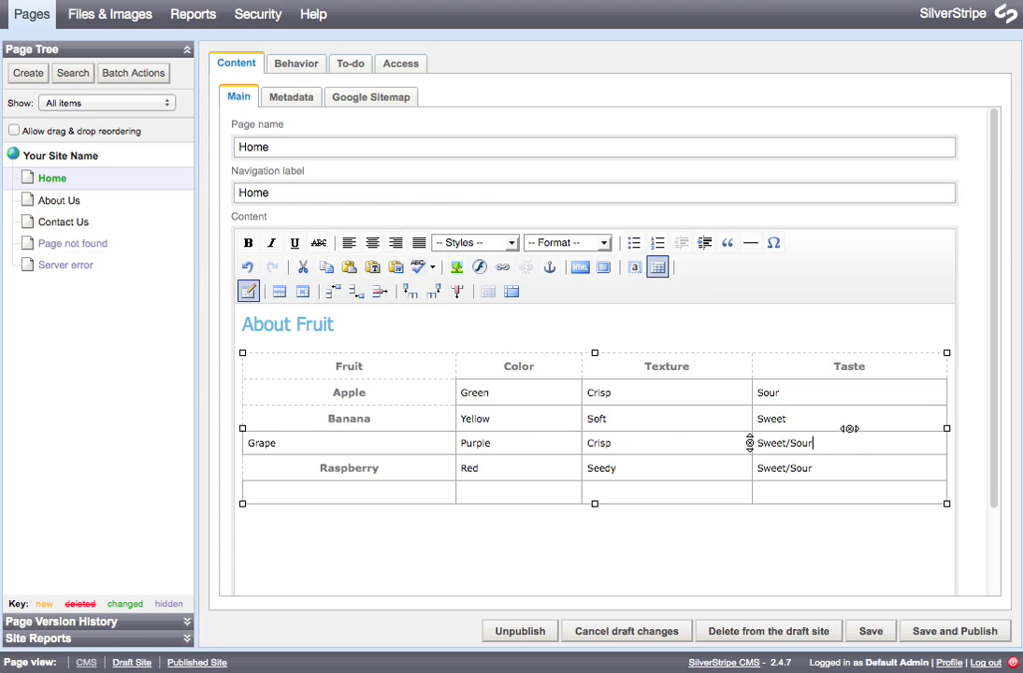
Fill the bottom row with Pear, Yellow, Soft and Very Sweet.
click(301, 492)
text(Pear)
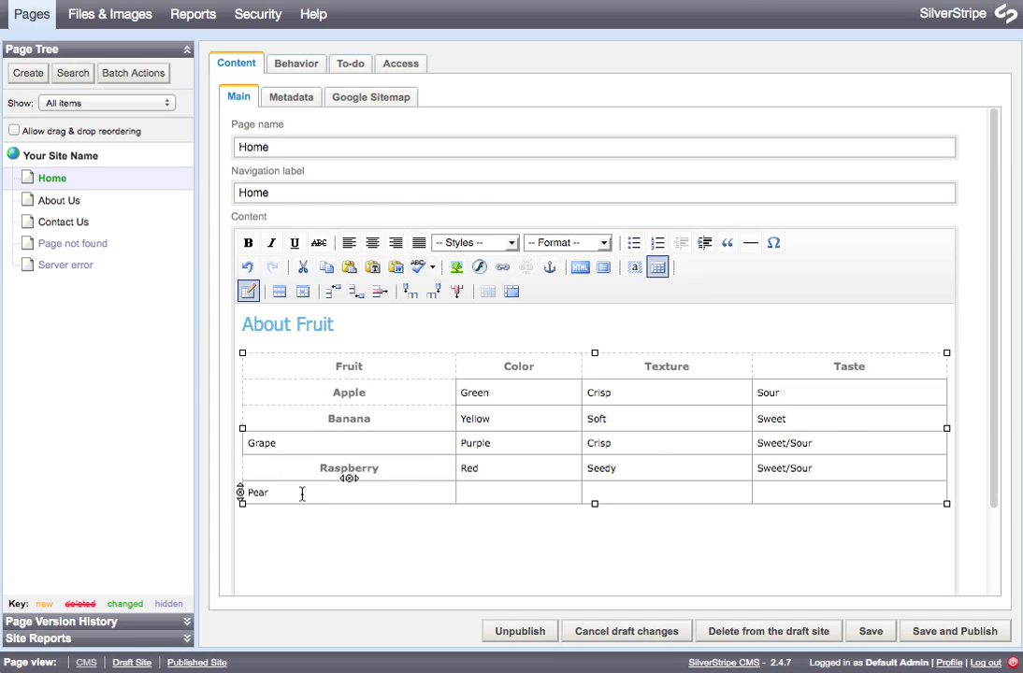
click(471, 491)
text(Yel;ow)
key(BackSpace)
key(BackSpace)
key(BackSpace)
text(;ow)
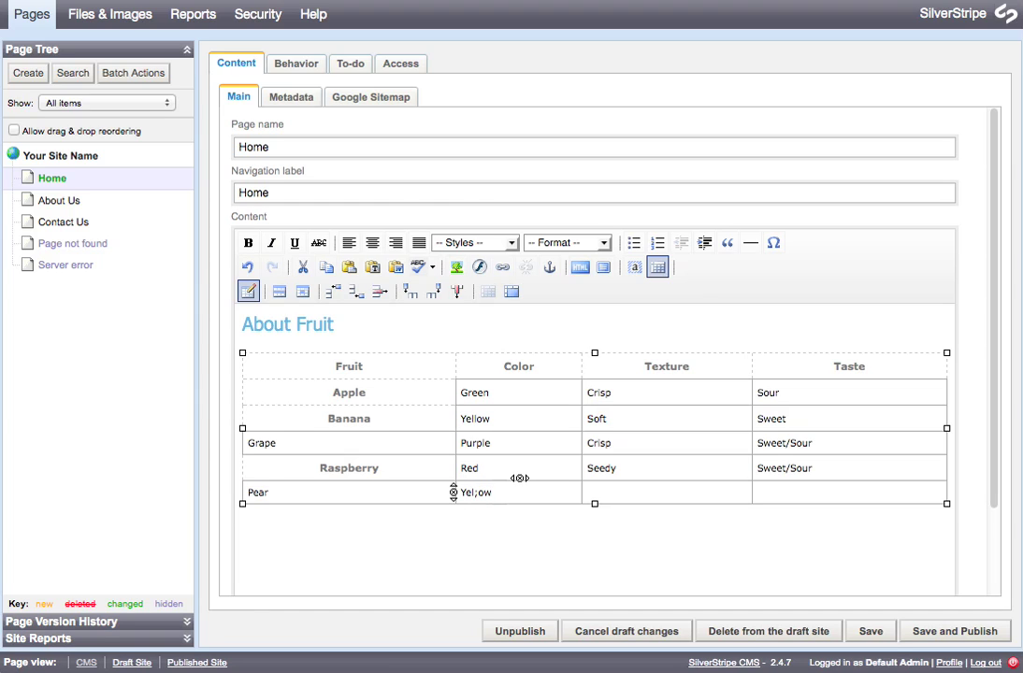
key(BackSpace)
key(BackSpace)
text(low)
click(648, 493)
text(Soft)
click(815, 494)
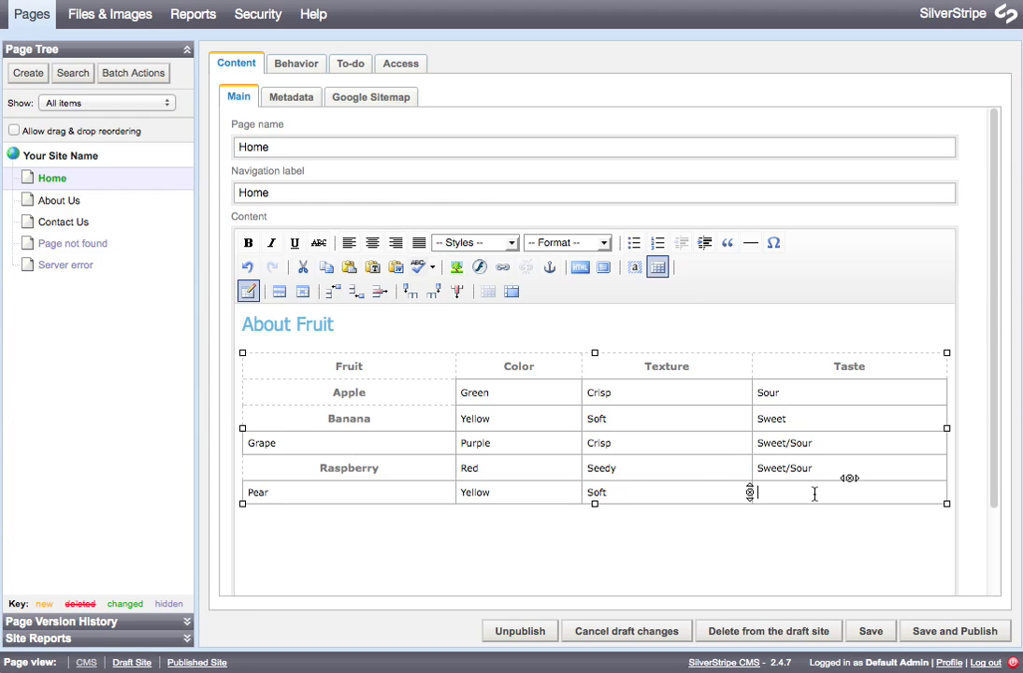
text(B)
key(BackSpace)
text(Very Sweet)
Make the Grape cell a header cell with Row scope.
click(379, 447)
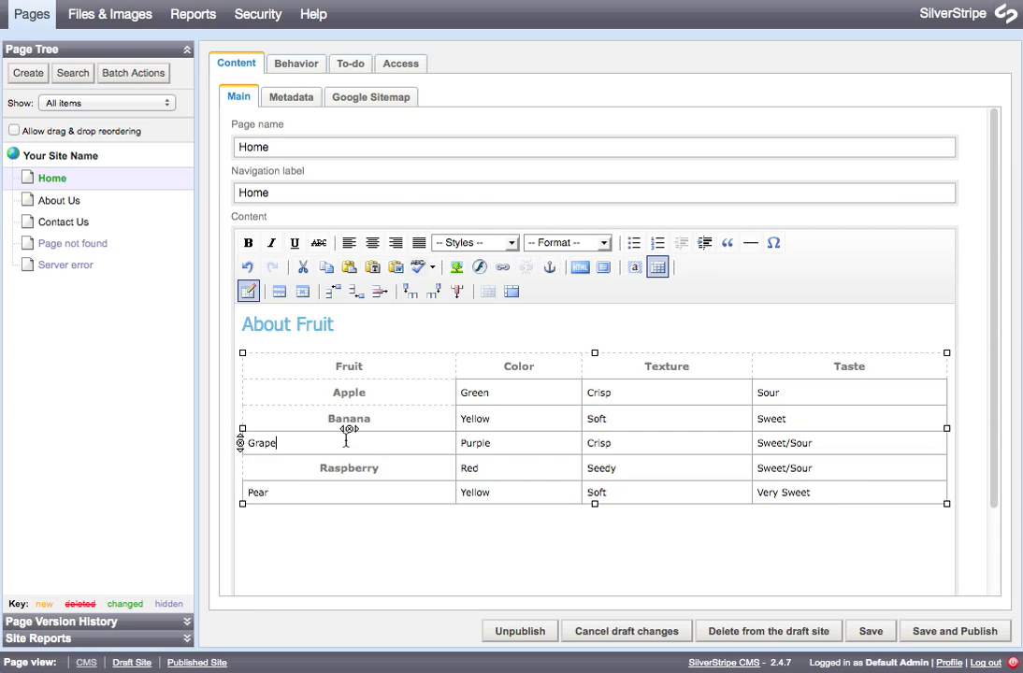
click(303, 292)
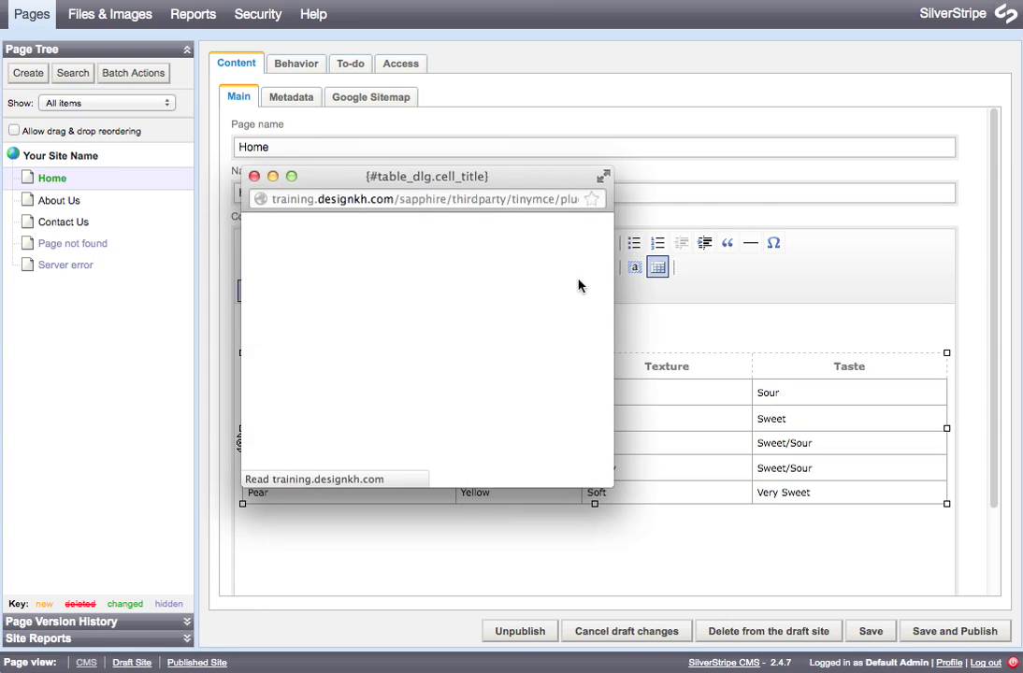
click(533, 272)
click(529, 299)
click(533, 295)
click(520, 337)
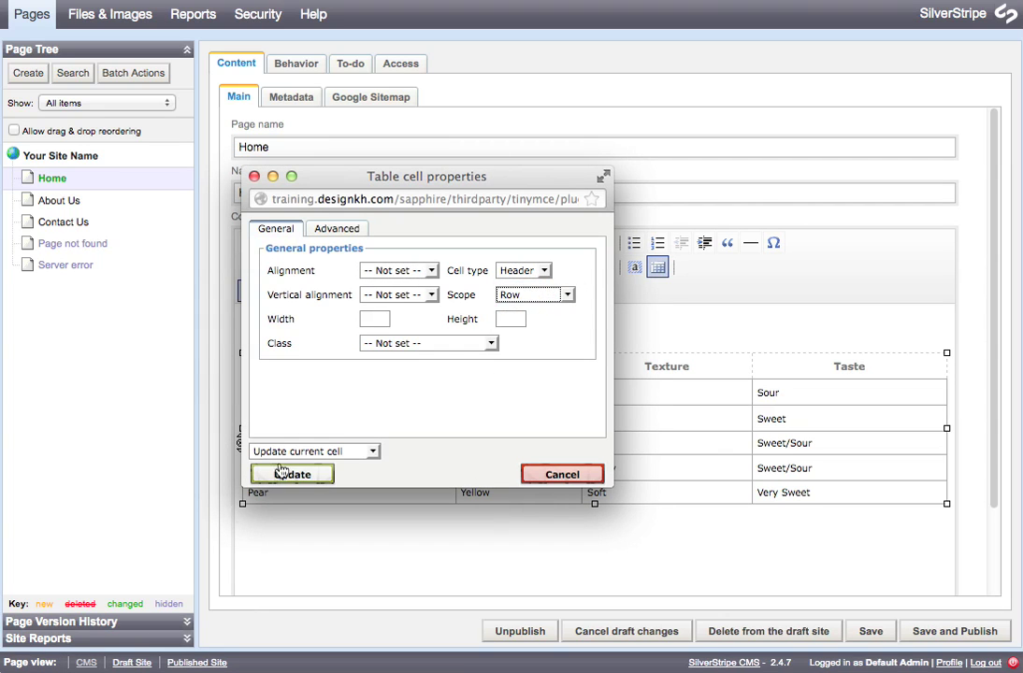
click(260, 474)
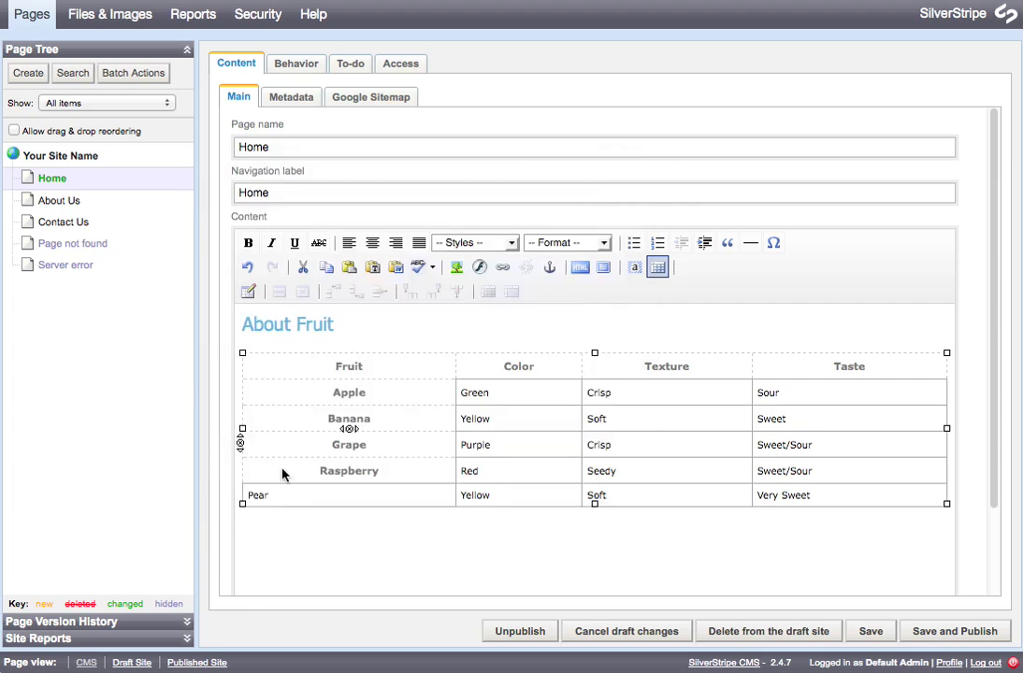
Make the Pear cell a header cell with Row scope.
click(339, 493)
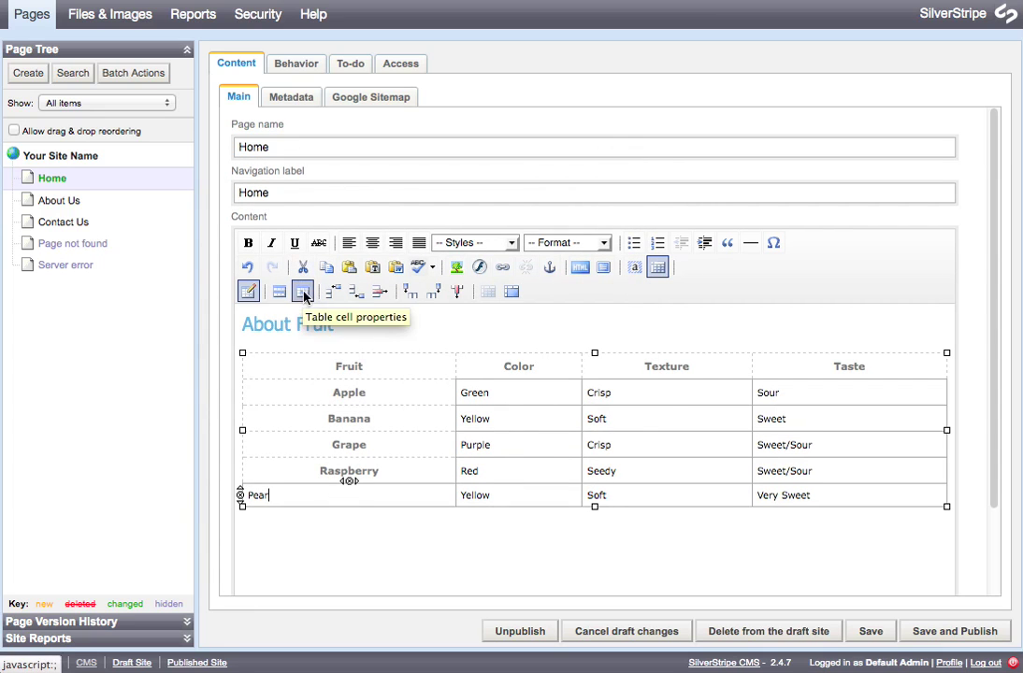
click(303, 293)
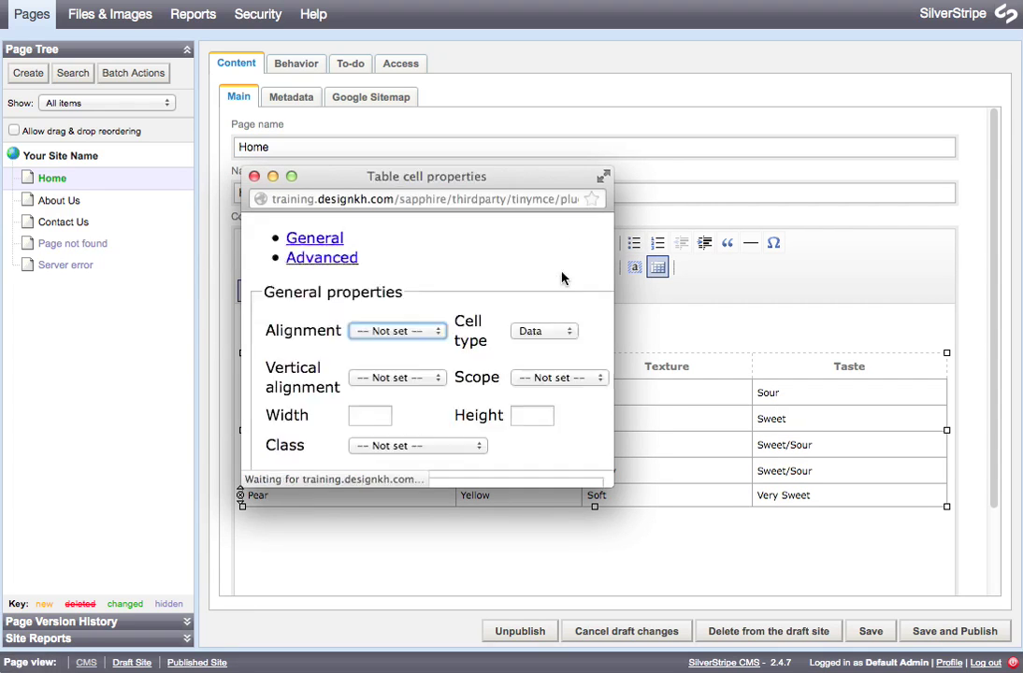
click(529, 270)
click(526, 300)
click(535, 295)
click(516, 335)
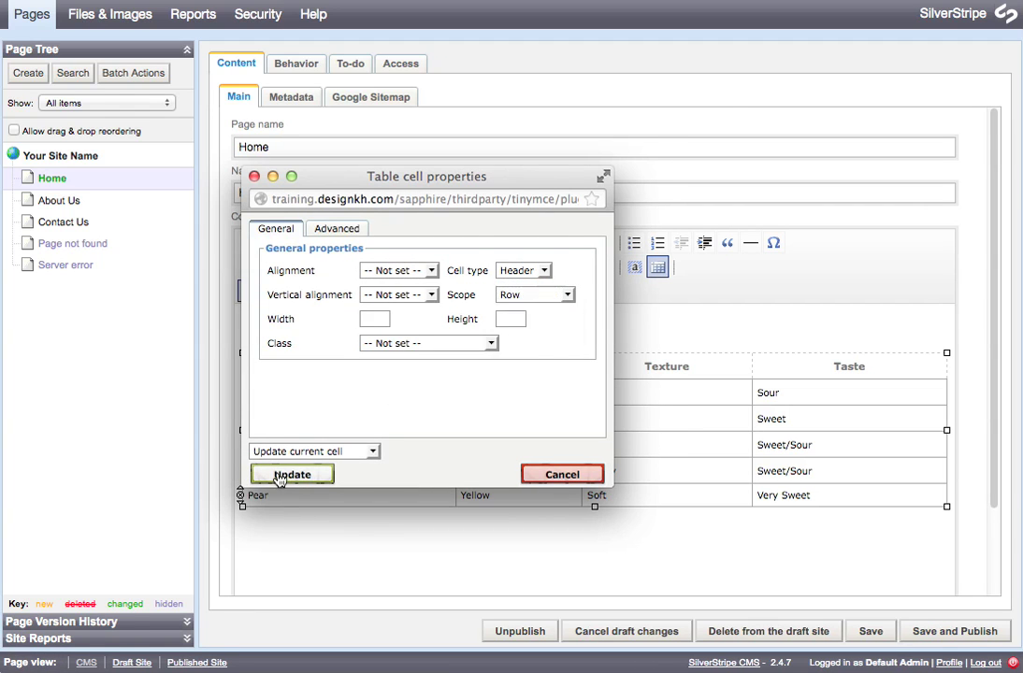
click(280, 474)
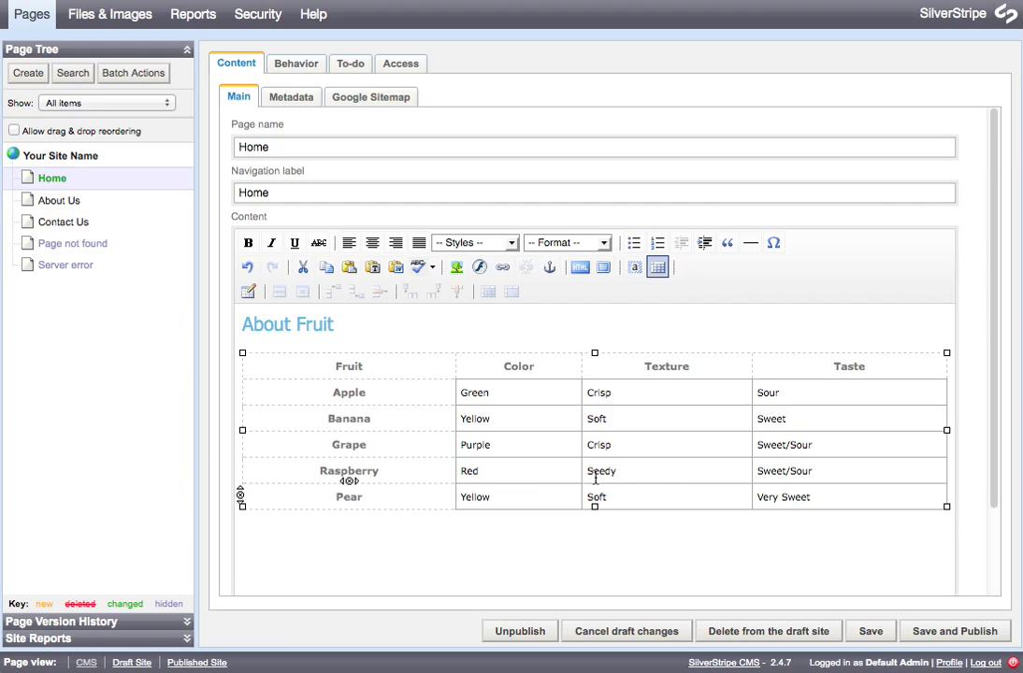
click(533, 472)
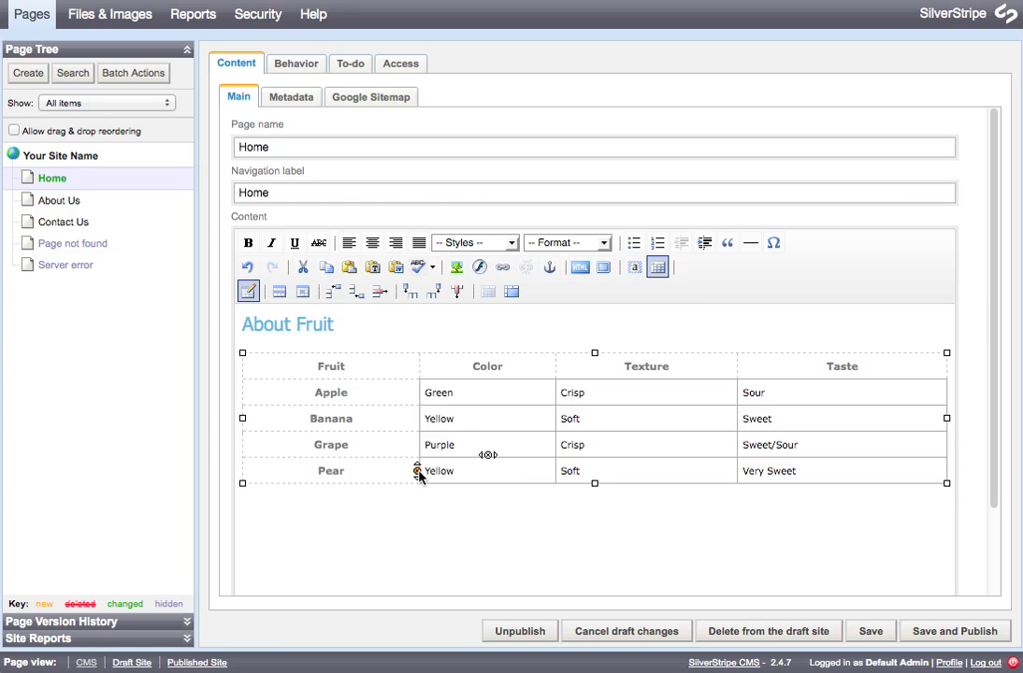
Save the Home page draft with Raspberry gone from the fruit table.
click(868, 631)
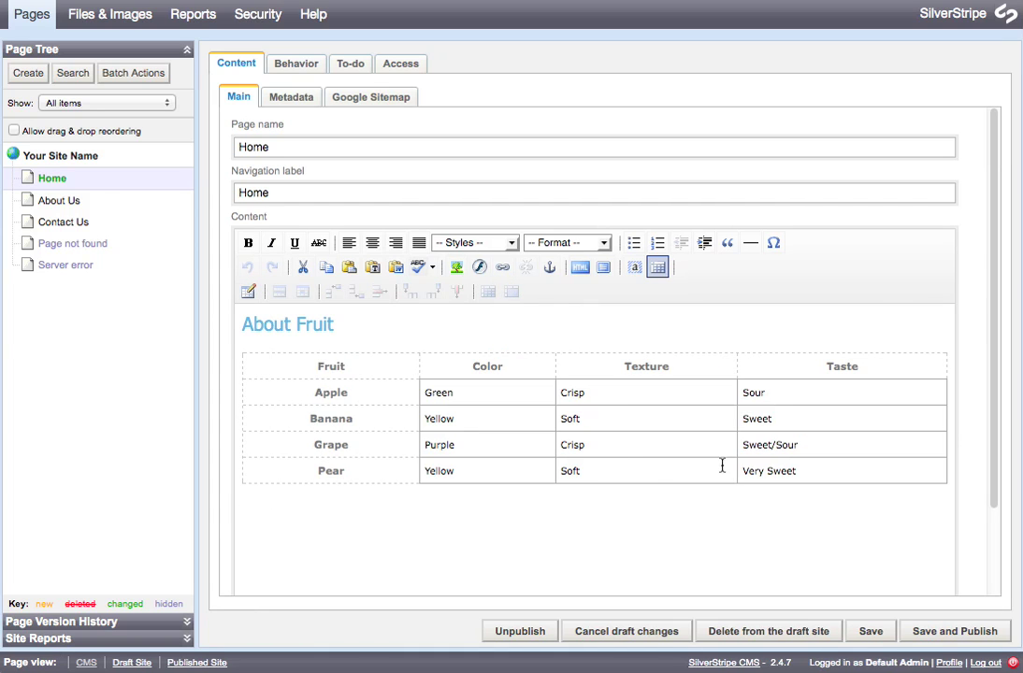
Merge the Banana and Grape taste cells and delete the duplicate 'Sweet', leaving Sweet/Sour.
click(812, 419)
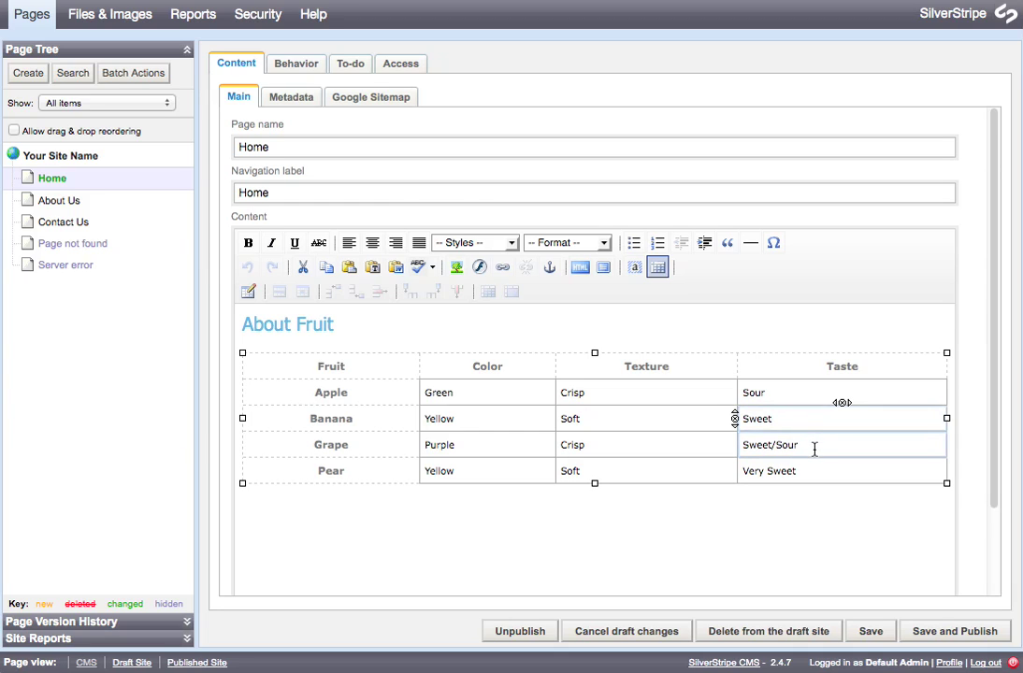
click(814, 450)
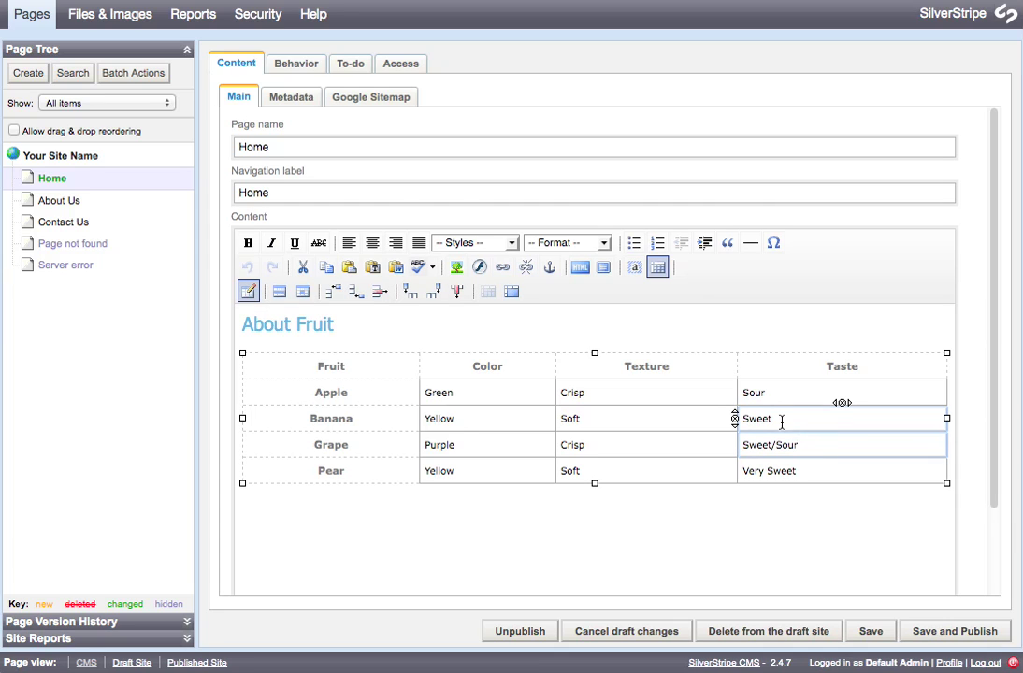
click(511, 294)
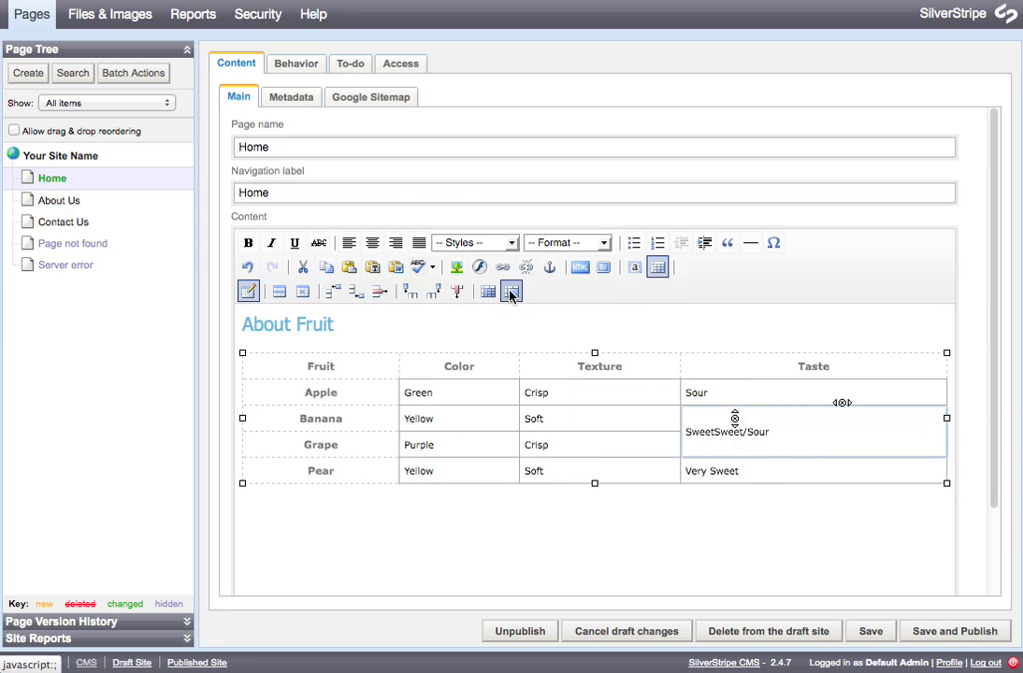
click(714, 432)
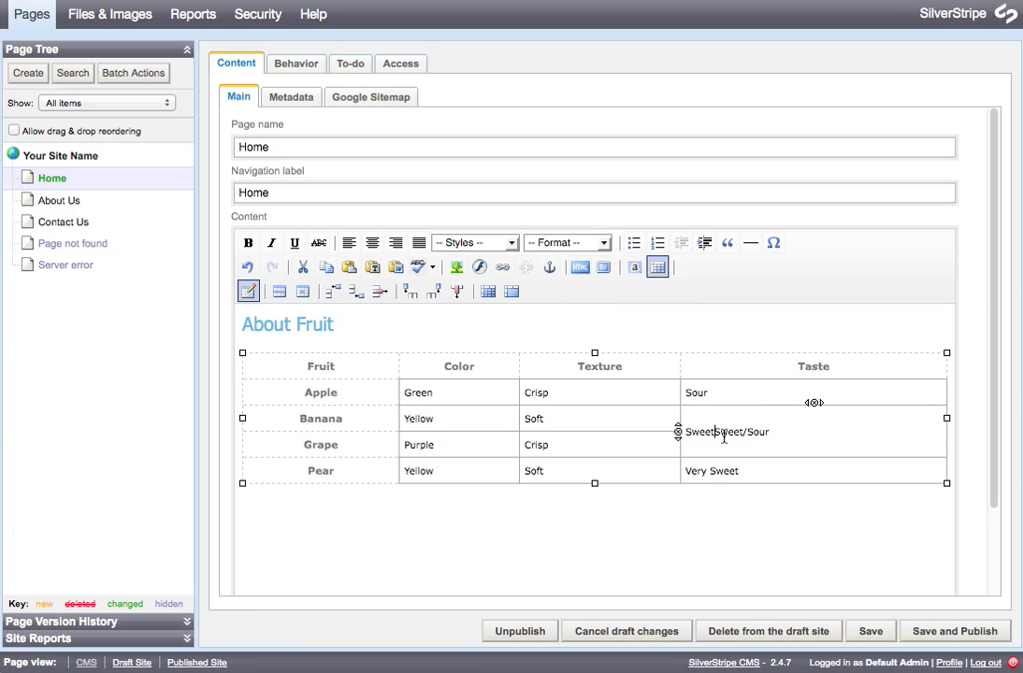
drag(715, 431, 685, 432)
key(BackSpace)
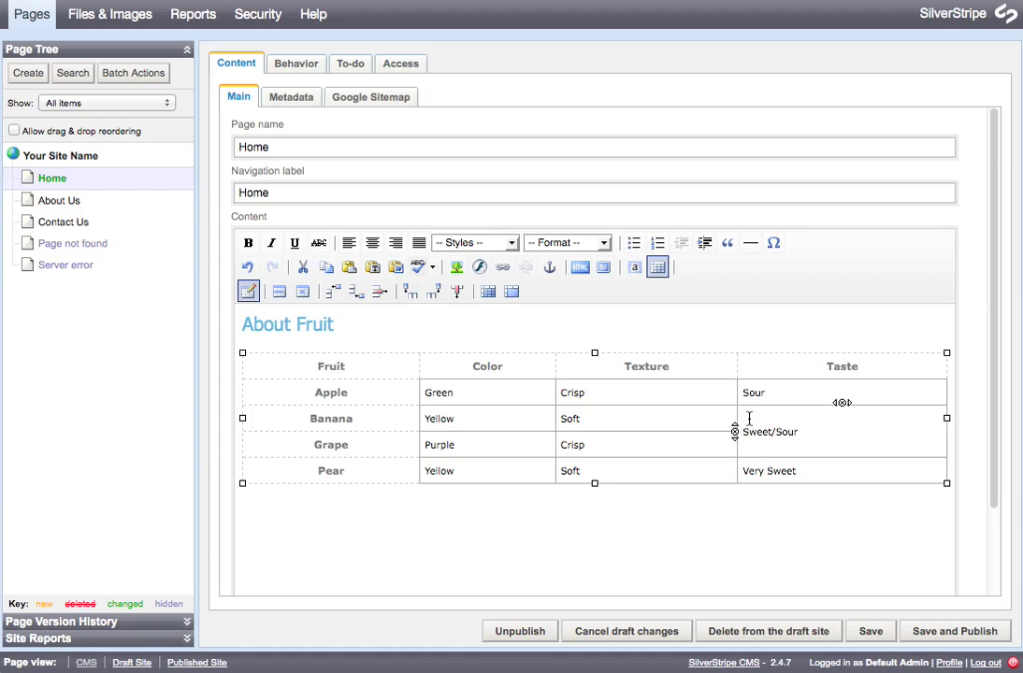
Give the merged Sweet/Sour cell Top vertical alignment and Center horizontal alignment in Table cell properties.
click(303, 292)
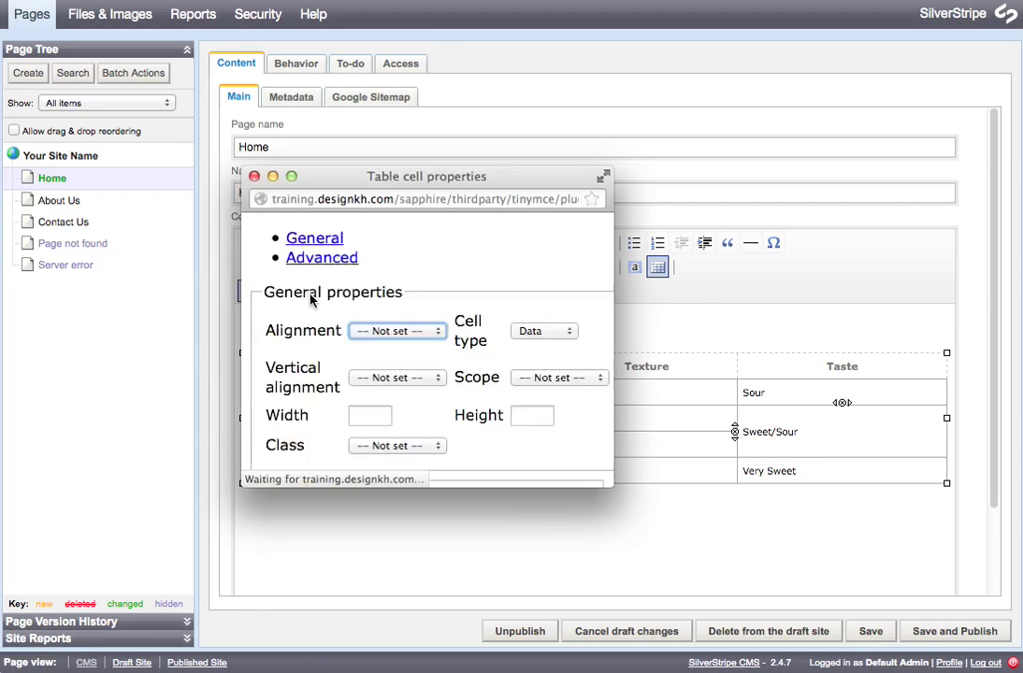
click(431, 296)
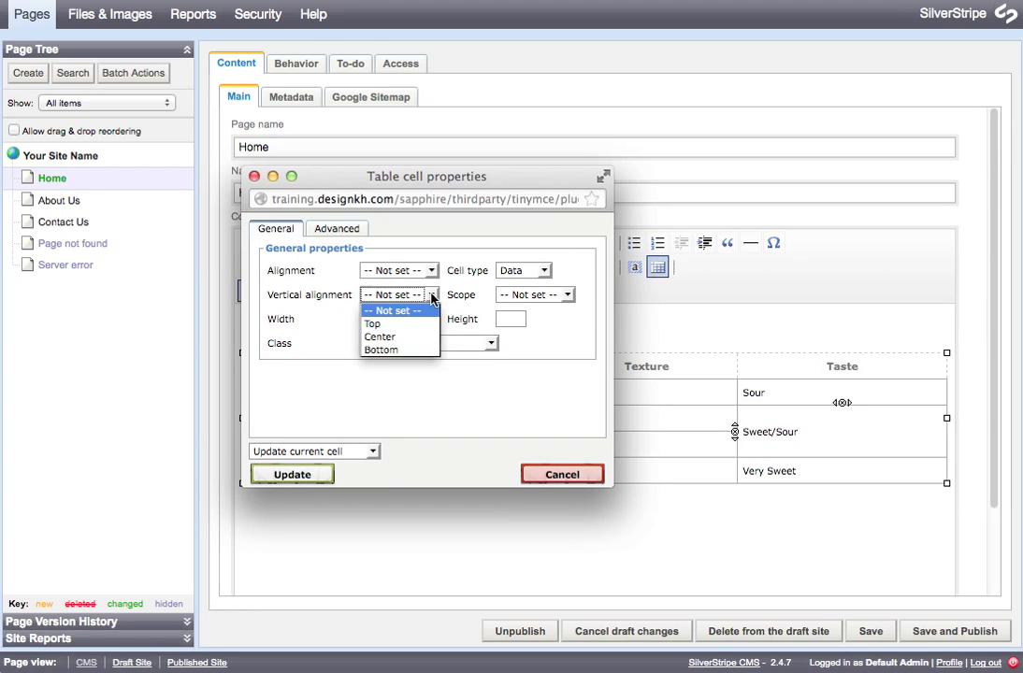
click(412, 328)
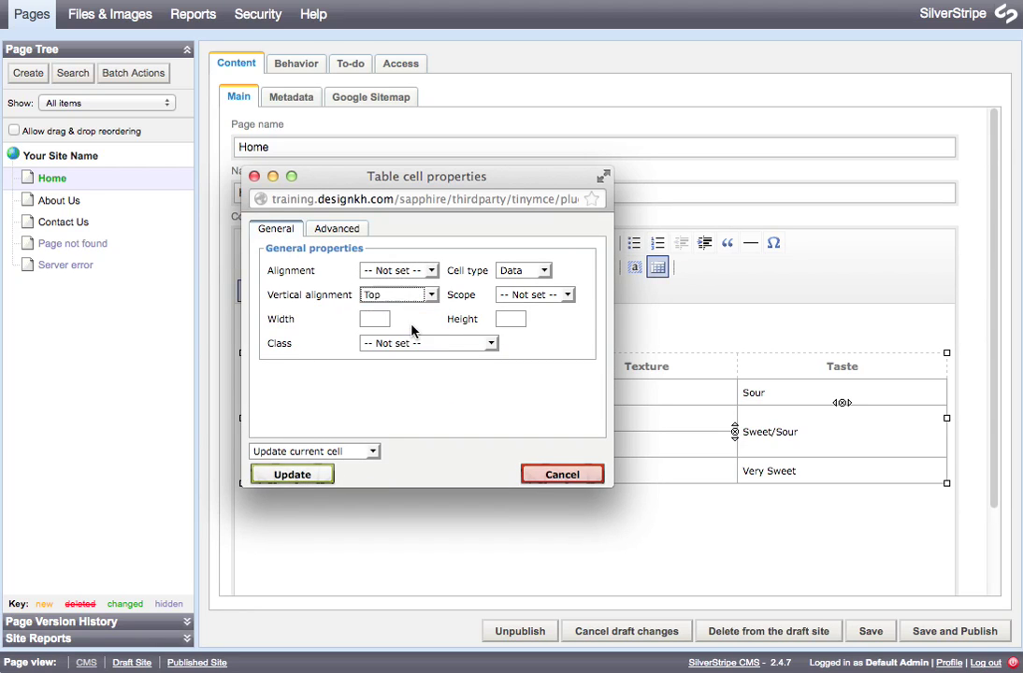
click(421, 271)
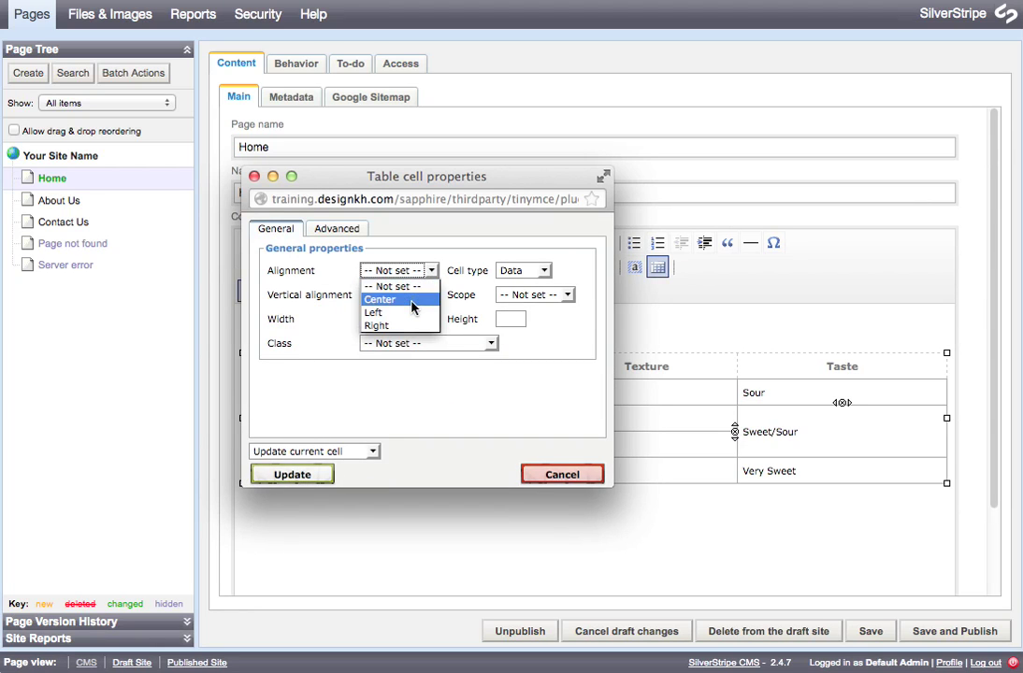
click(412, 304)
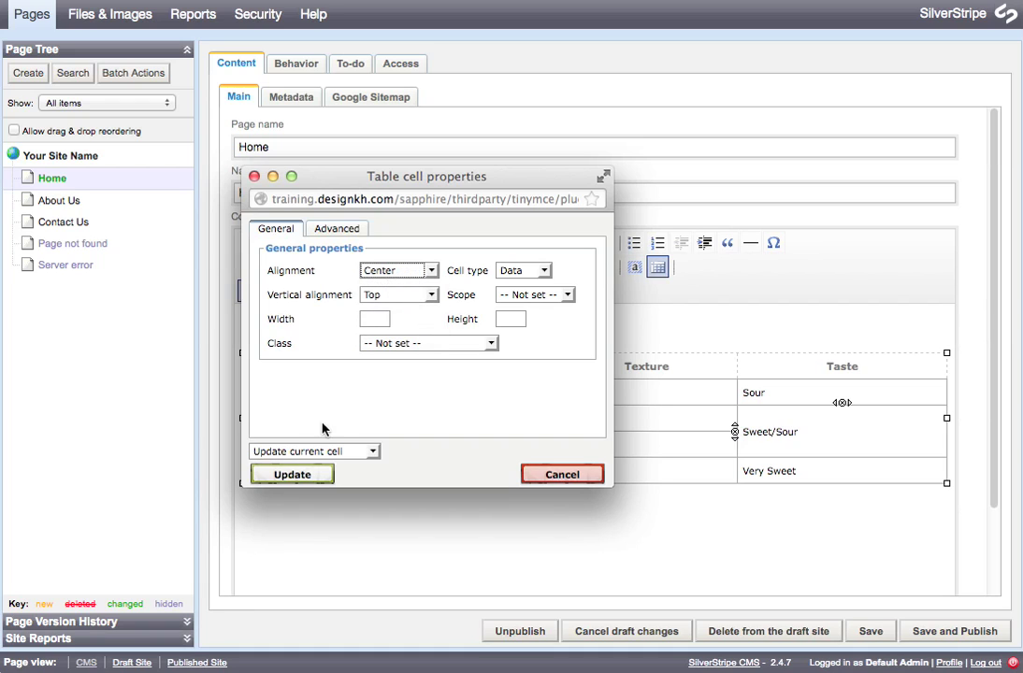
click(295, 473)
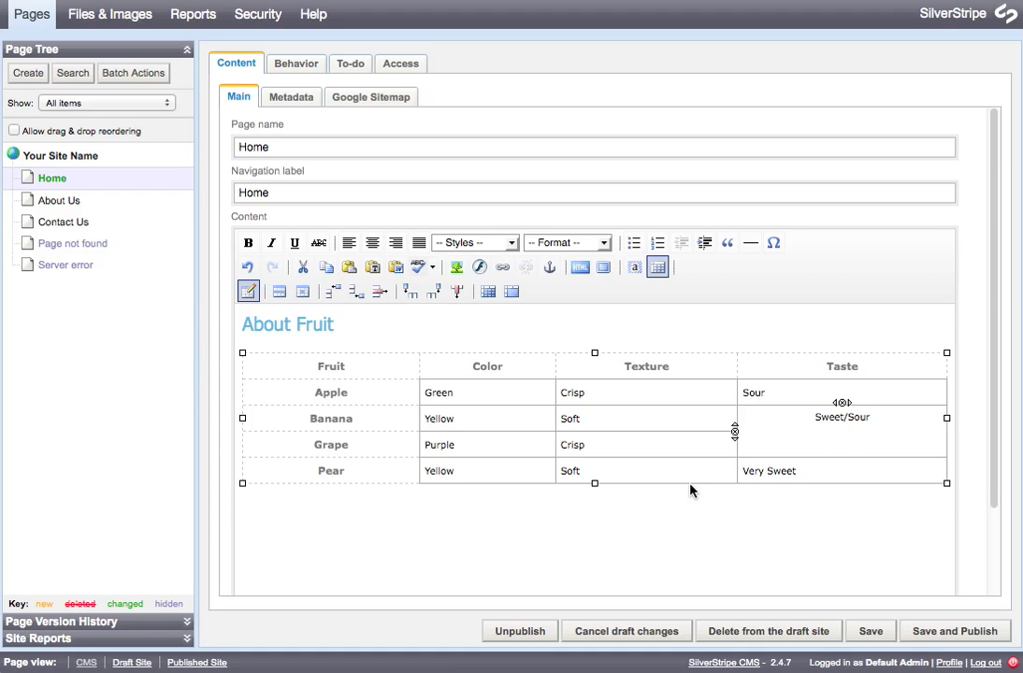
Save the Home page, then place the caret inside the About Fruit table.
click(869, 631)
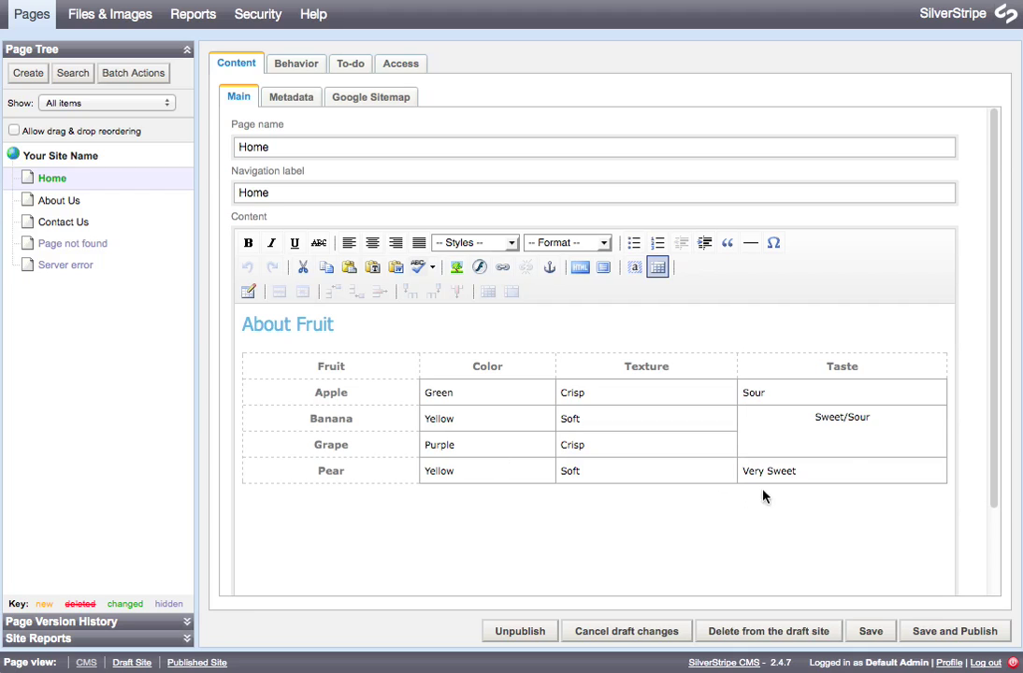
click(906, 532)
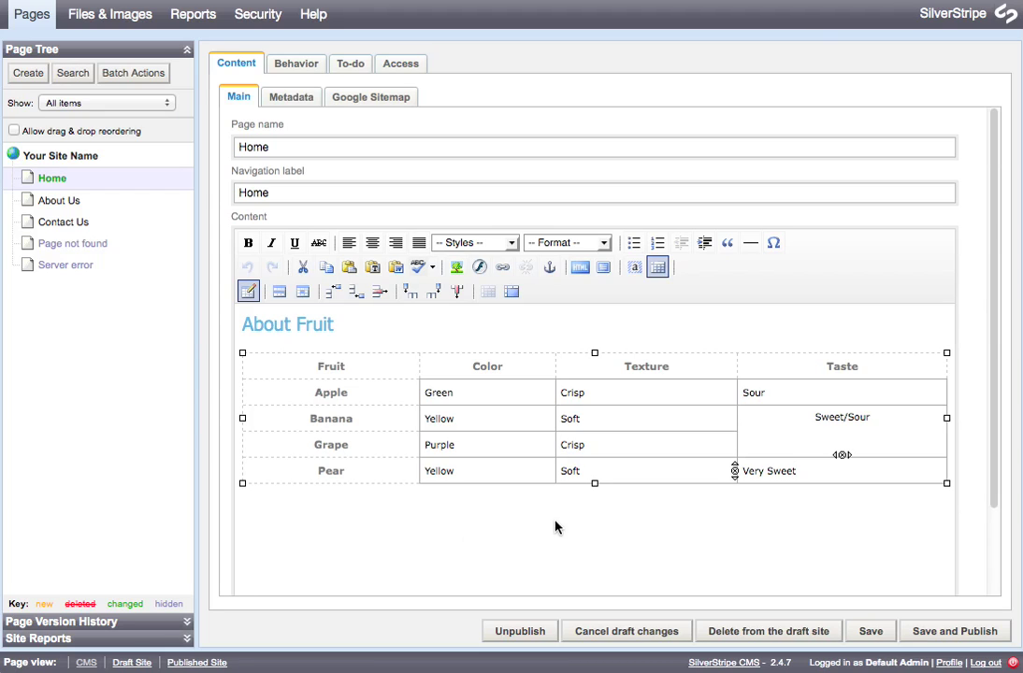
Open the HTML Source Editor, moving it up-left and enlarging it to show more code.
click(579, 269)
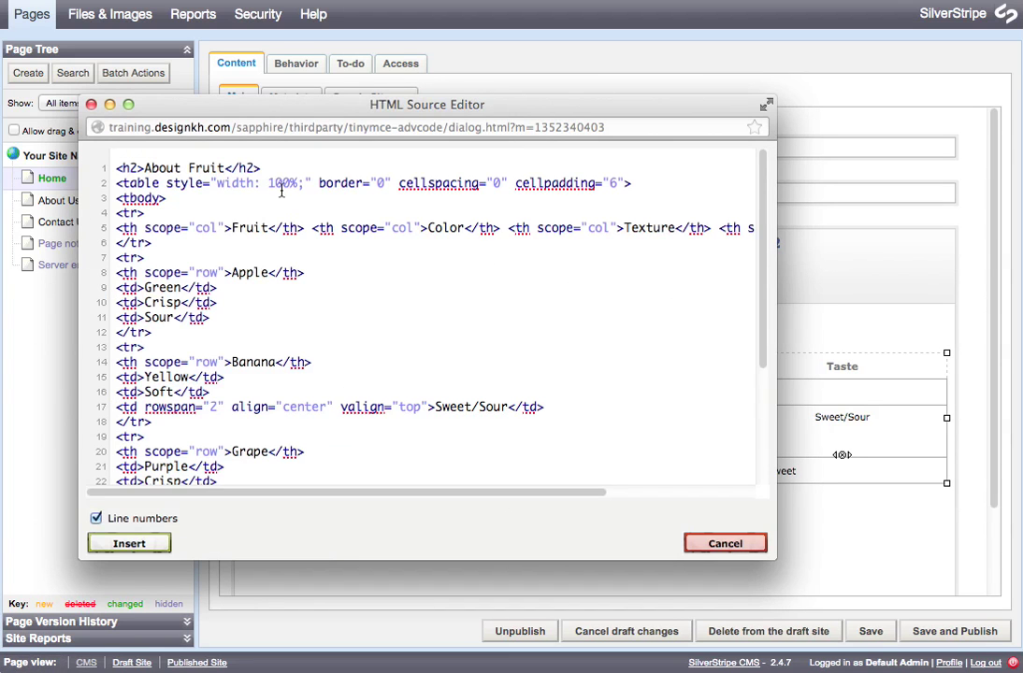
drag(161, 108, 139, 19)
drag(759, 466, 998, 583)
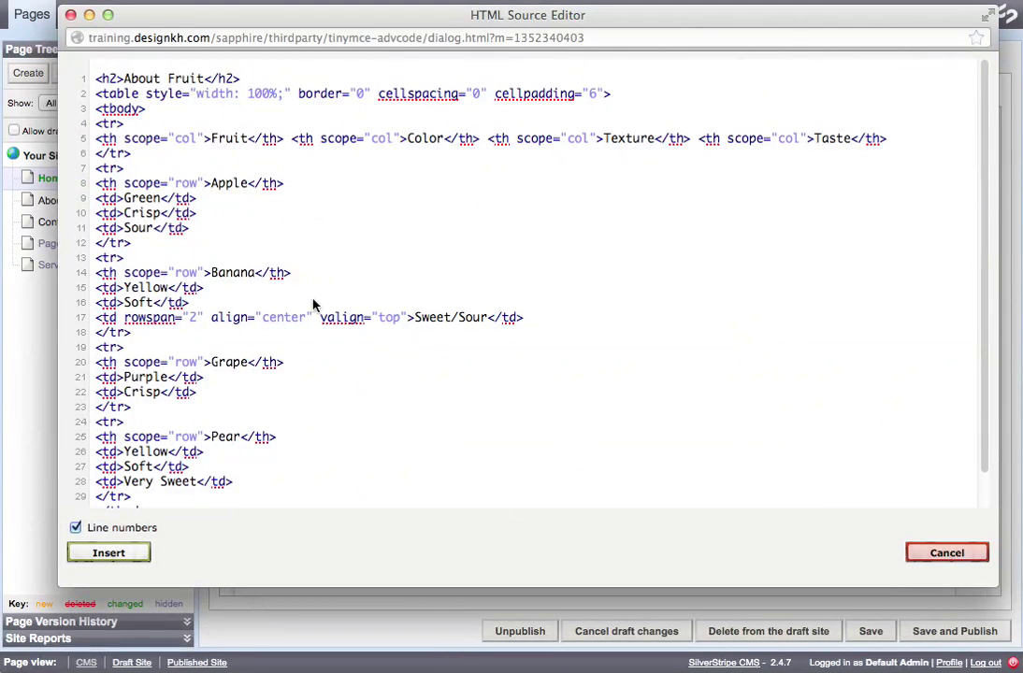
Highlight the About Fruit heading line, the opening and closing table tags, and a td tag.
drag(94, 79, 94, 91)
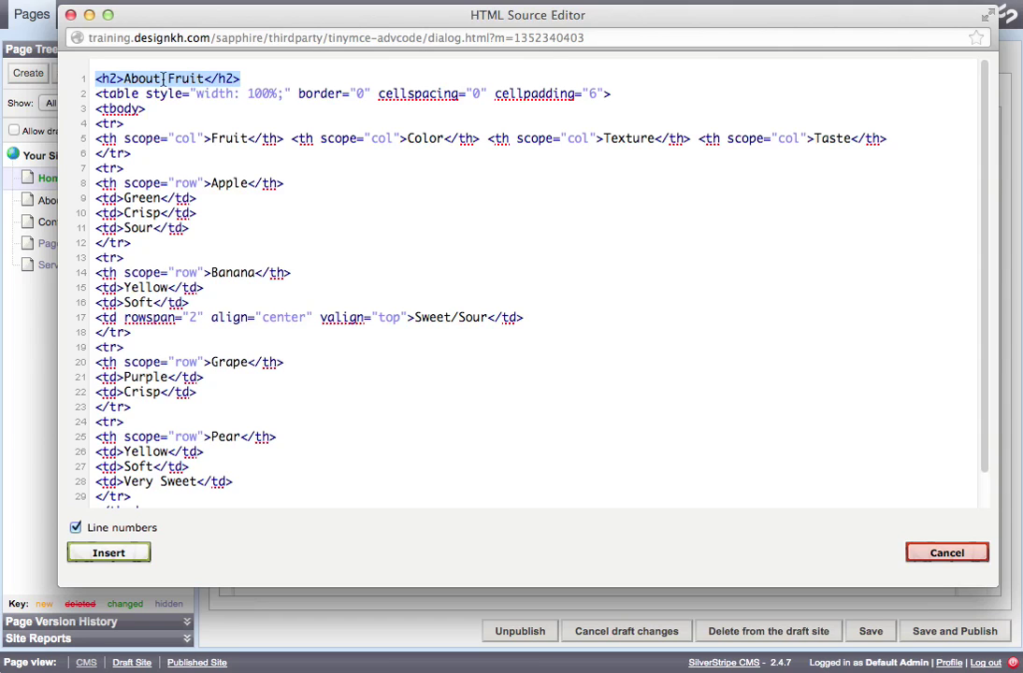
double_click(127, 94)
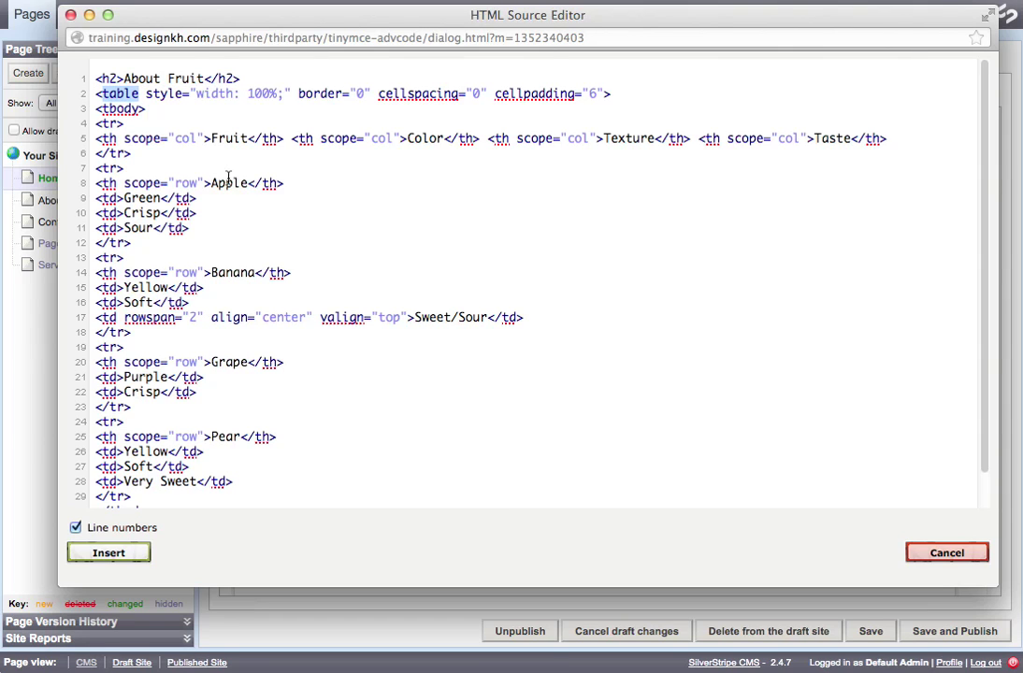
scroll(228, 180, down, 2)
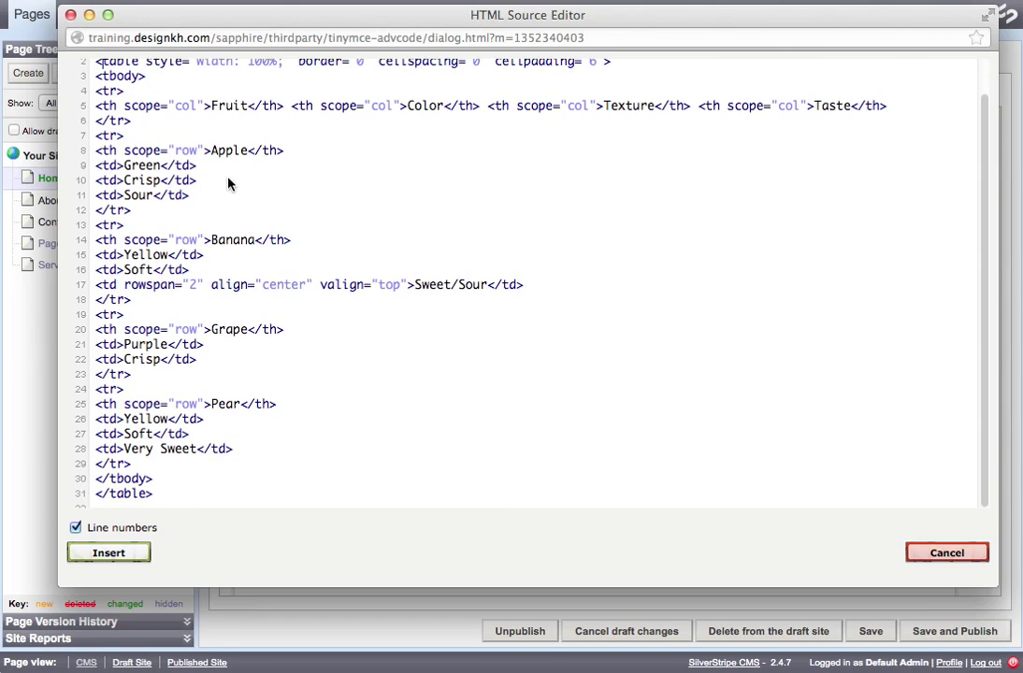
double_click(138, 492)
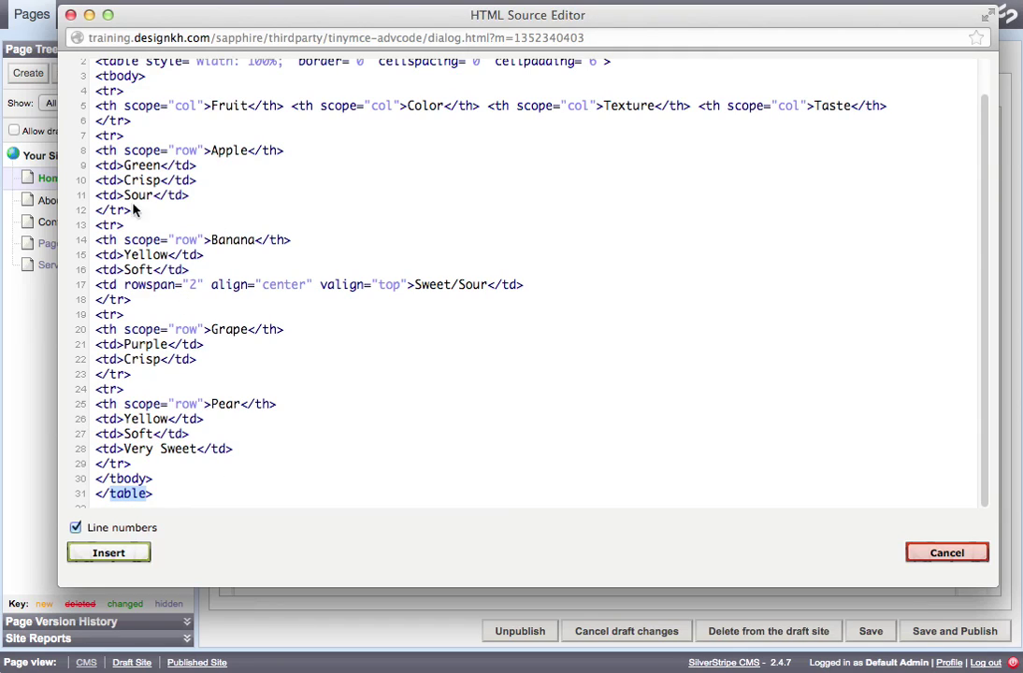
scroll(216, 225, up, 2)
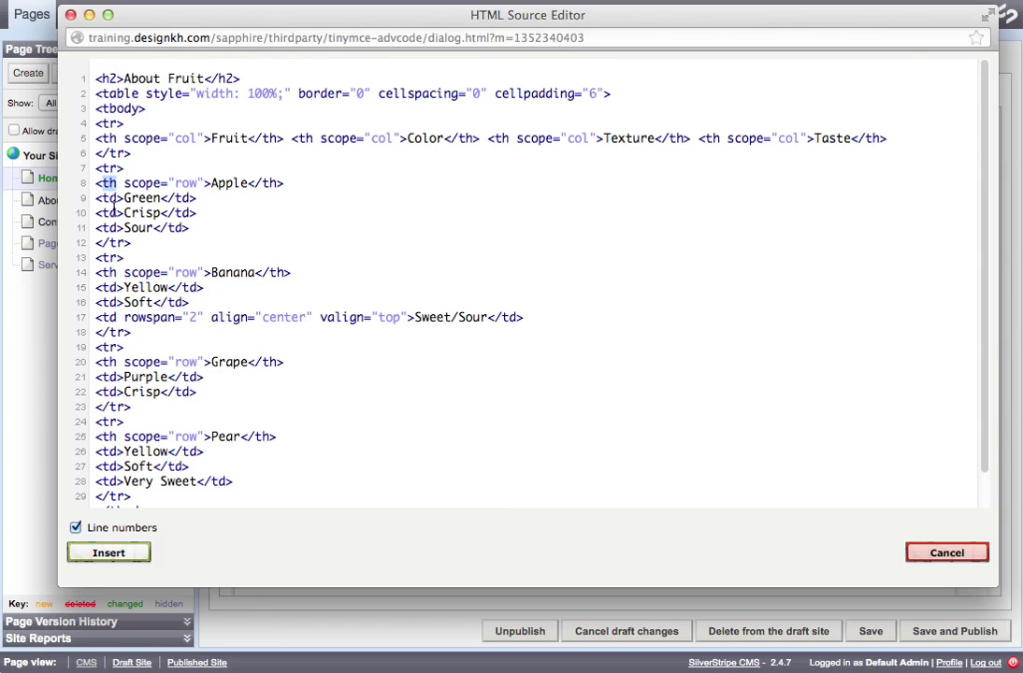
double_click(110, 204)
Highlight the td tags and content of the Green cell, then the table's header row markup.
click(101, 198)
drag(99, 198, 195, 208)
click(138, 198)
double_click(140, 199)
click(198, 204)
drag(89, 118, 94, 165)
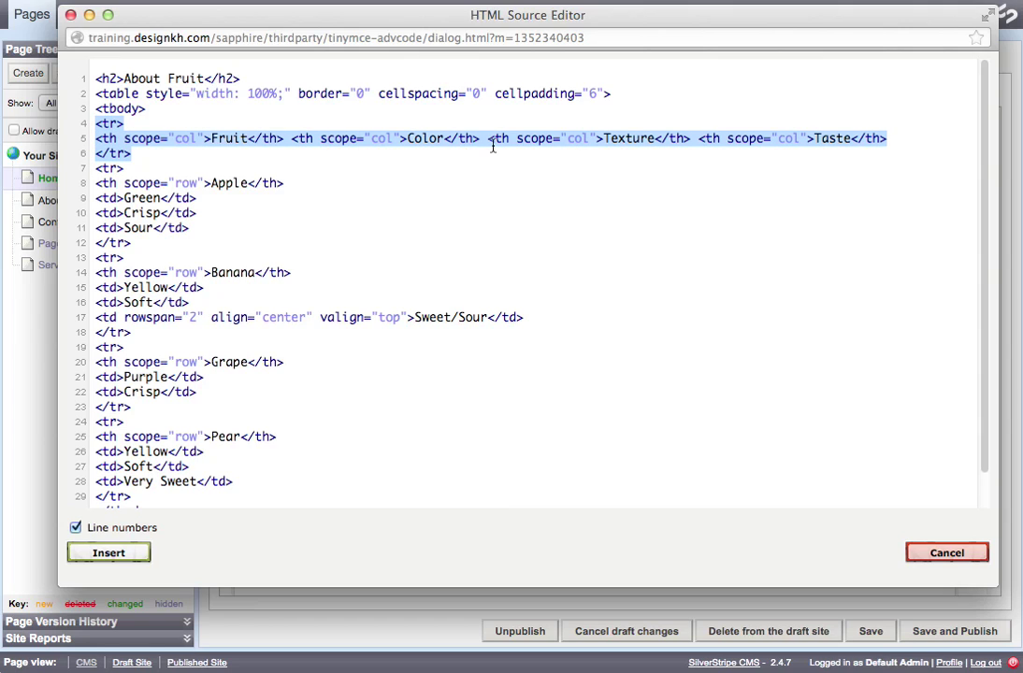
Copy the entire heading and table markup and paste it on a new line after </table>.
click(124, 213)
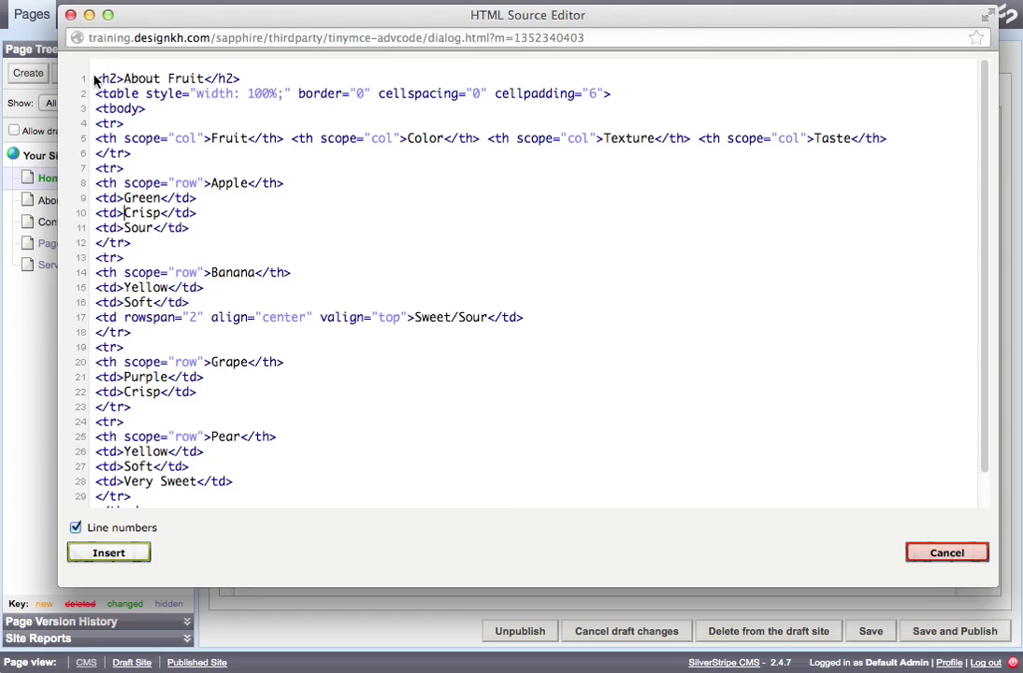
drag(94, 78, 153, 511)
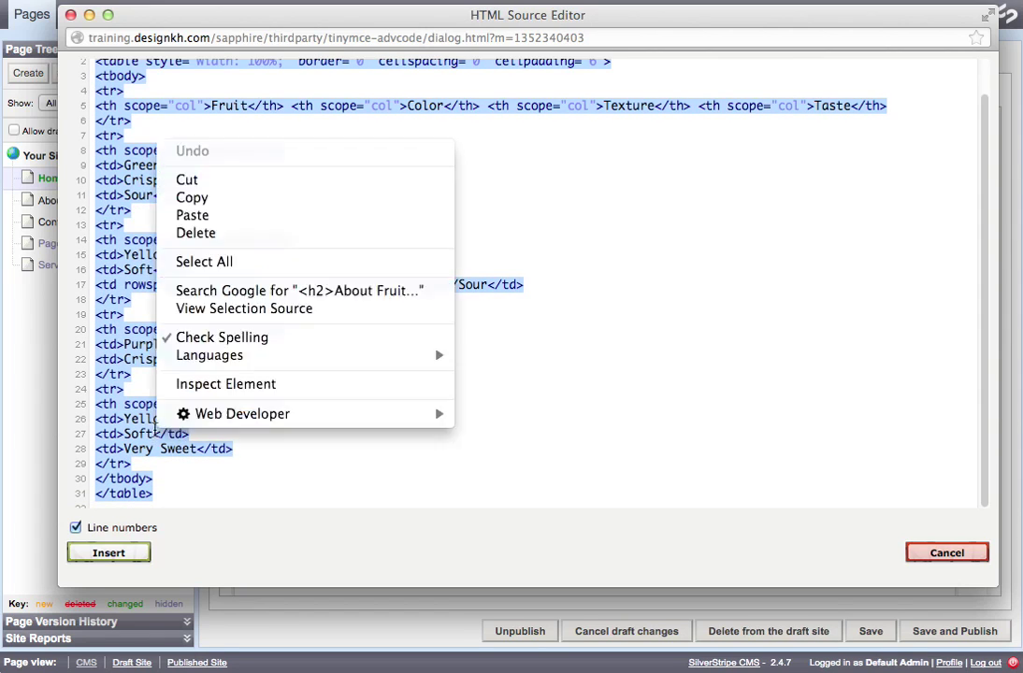
click(199, 199)
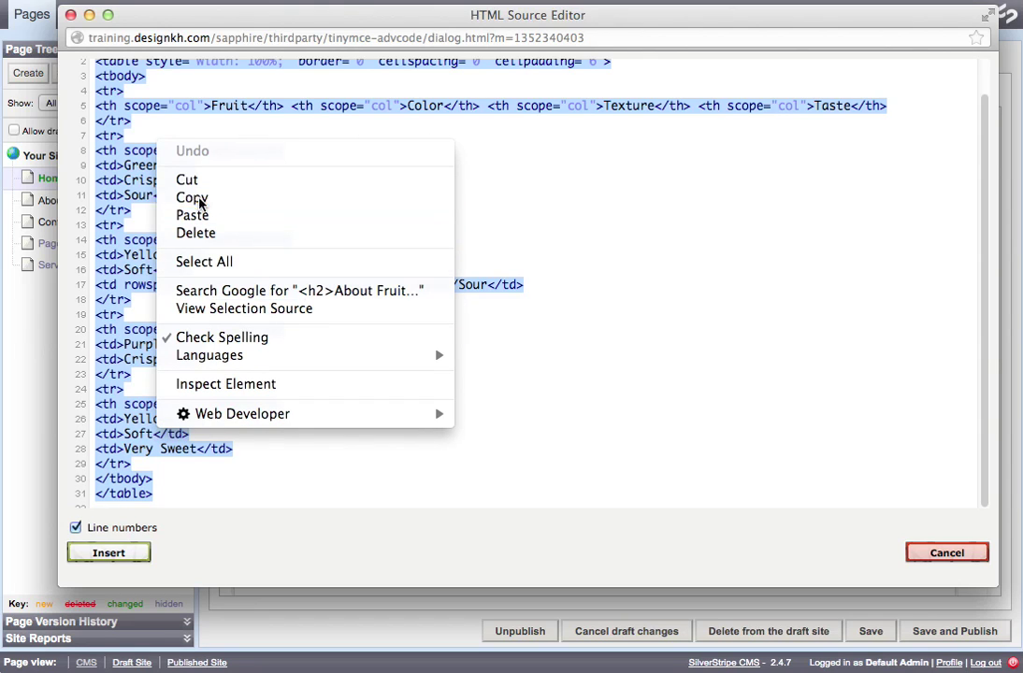
click(159, 498)
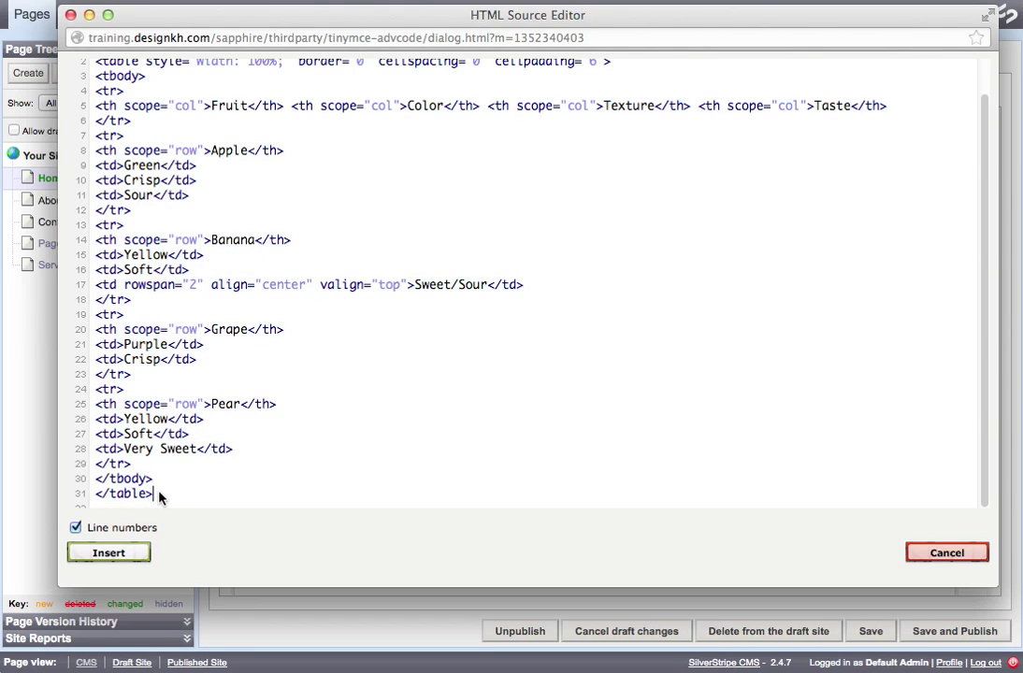
key(Return)
right_click(99, 496)
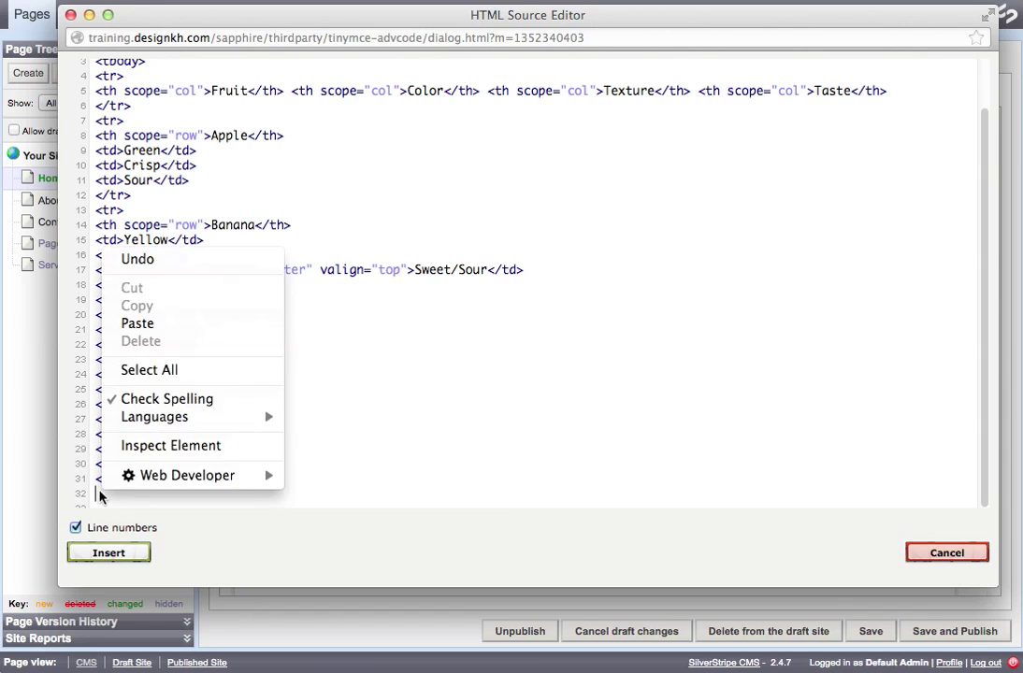
click(140, 323)
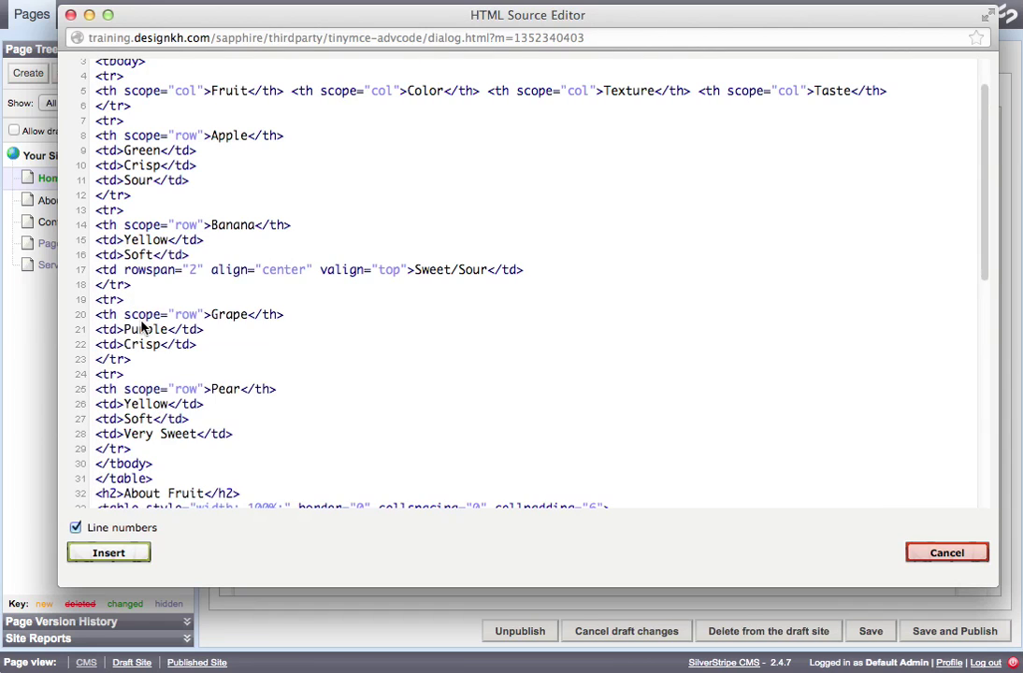
Apply the HTML and change 'Fruit' to 'Vegetables' in the second heading and table header.
click(108, 553)
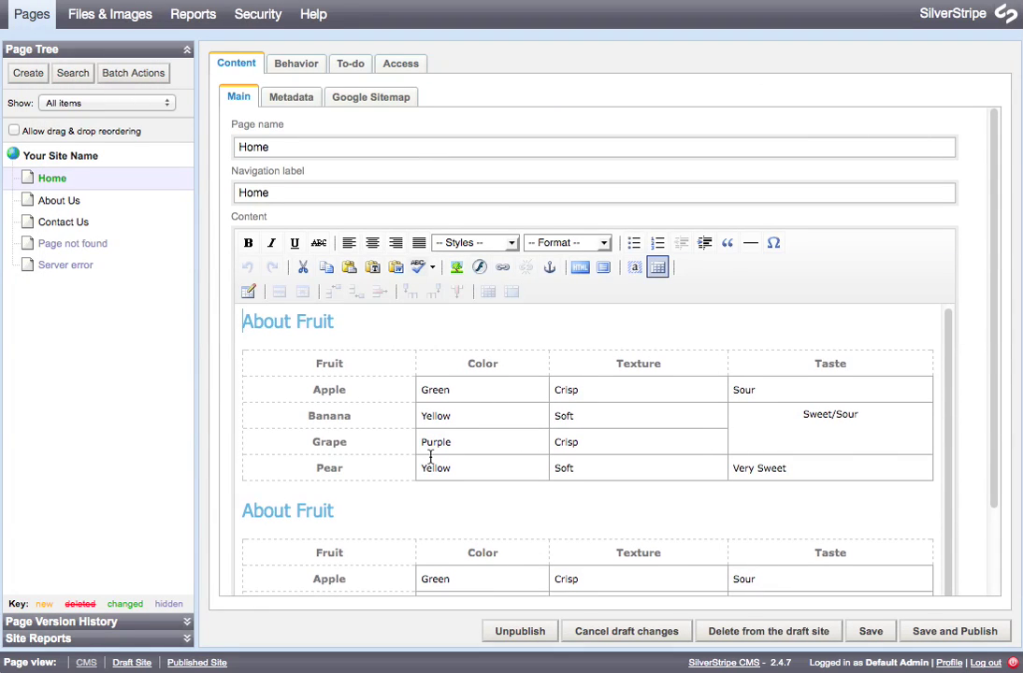
scroll(430, 456, down, 2)
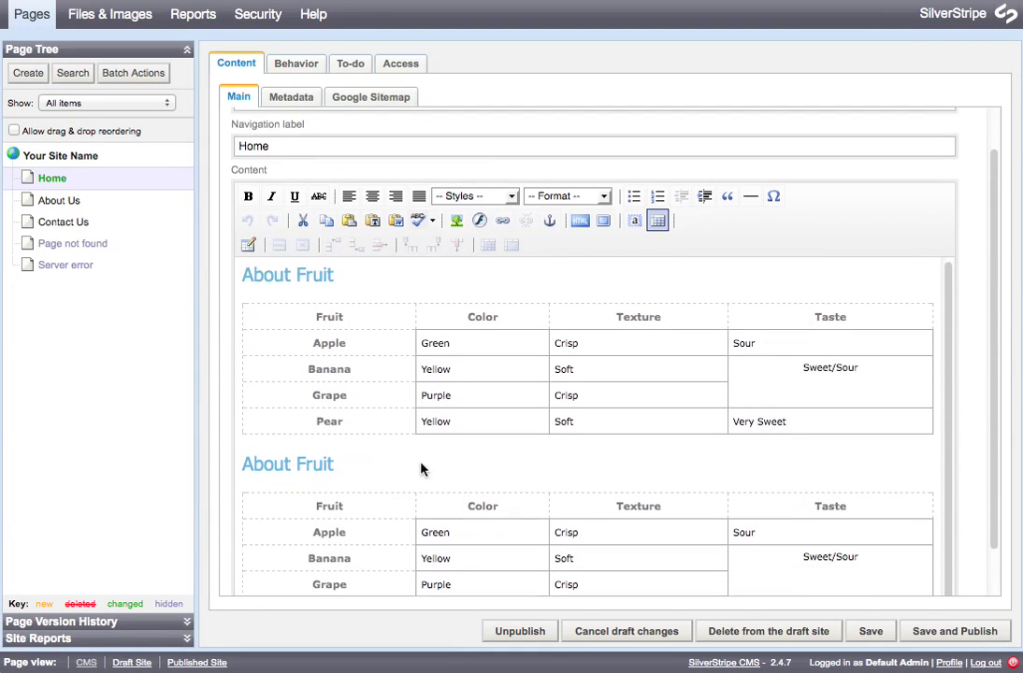
scroll(417, 470, down, 2)
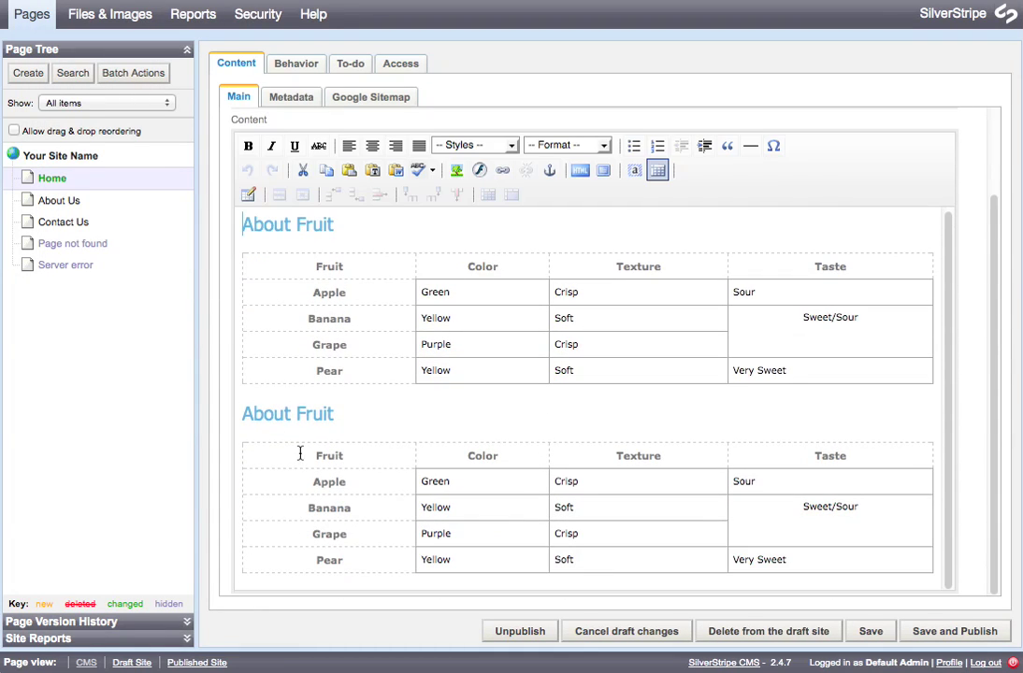
double_click(325, 413)
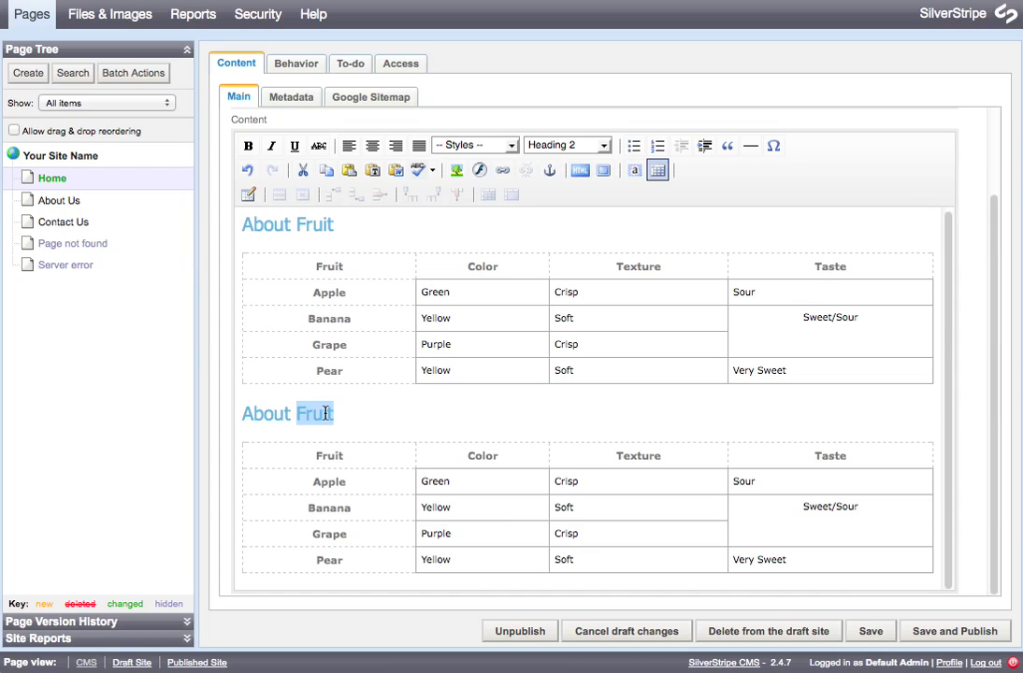
text(Vegetables)
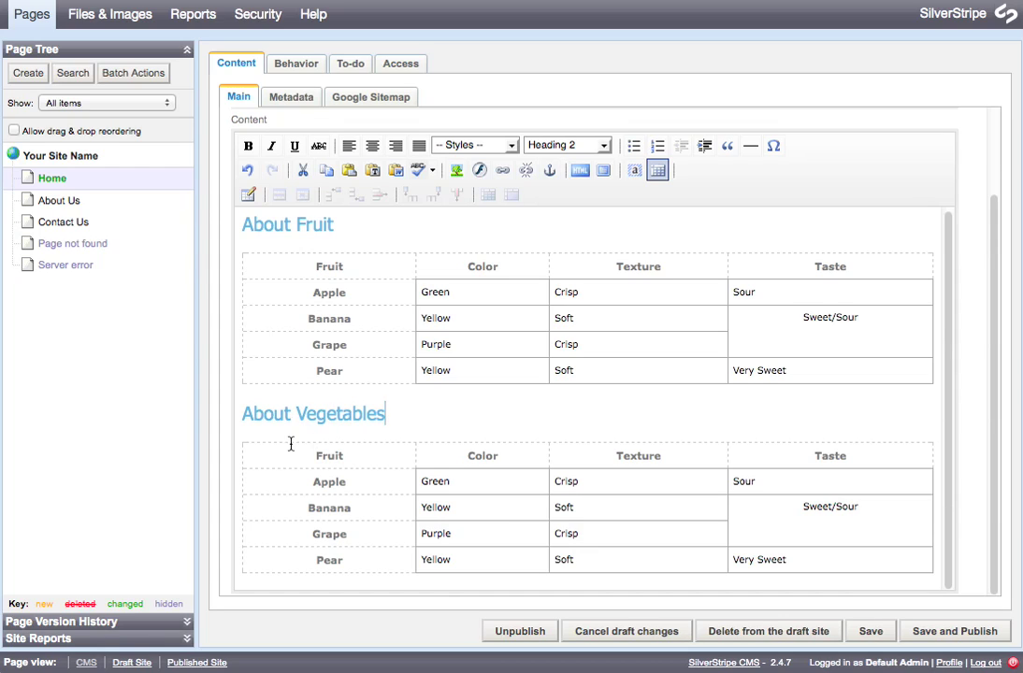
double_click(329, 455)
text(Vegetables)
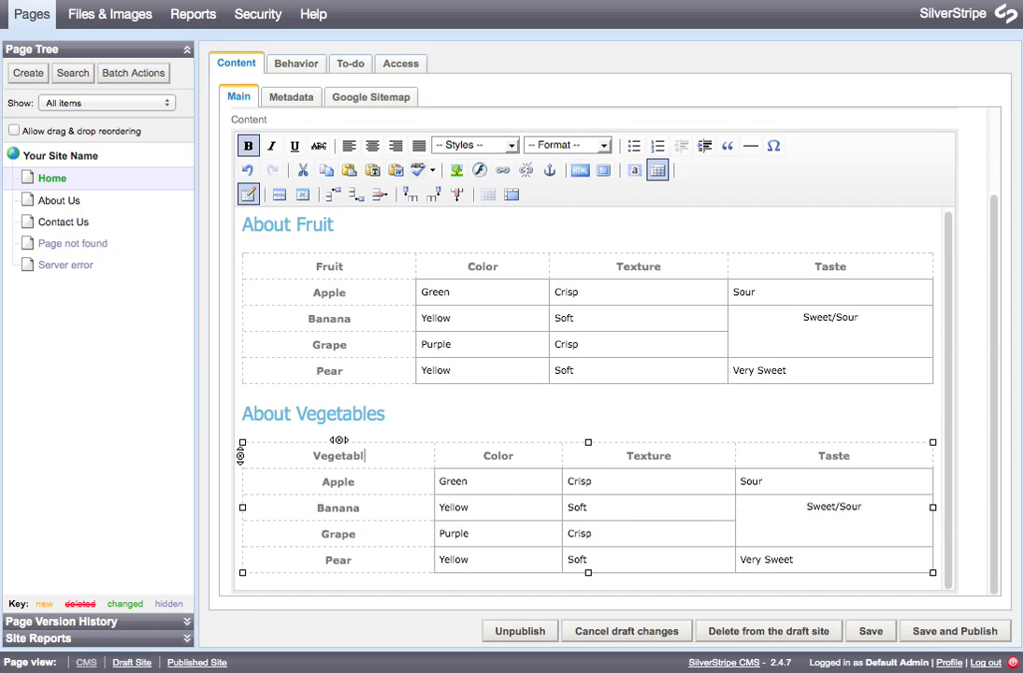
Retype the second table's first row as Carrot, Orange and Carroty, then save the page.
double_click(355, 483)
text(Carrot)
double_click(480, 483)
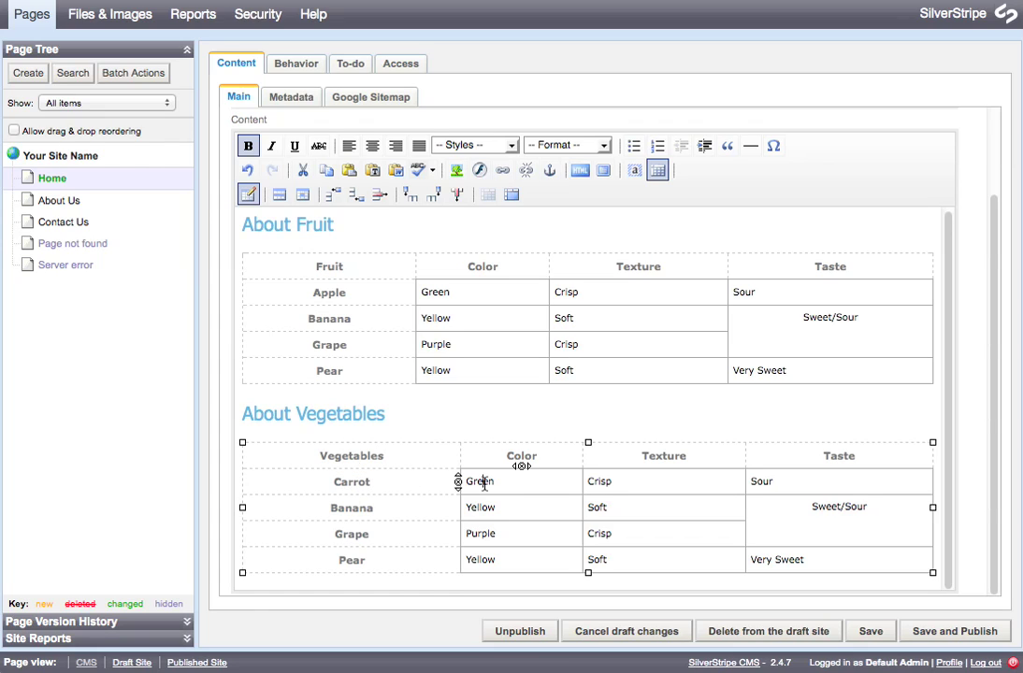
text(Orang)
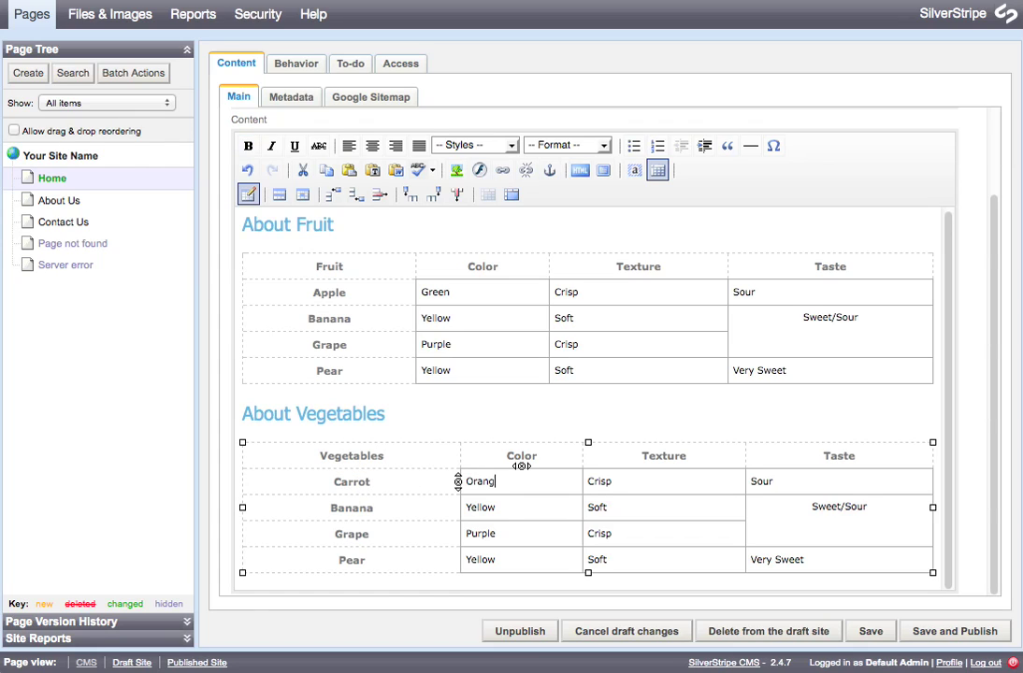
text(e)
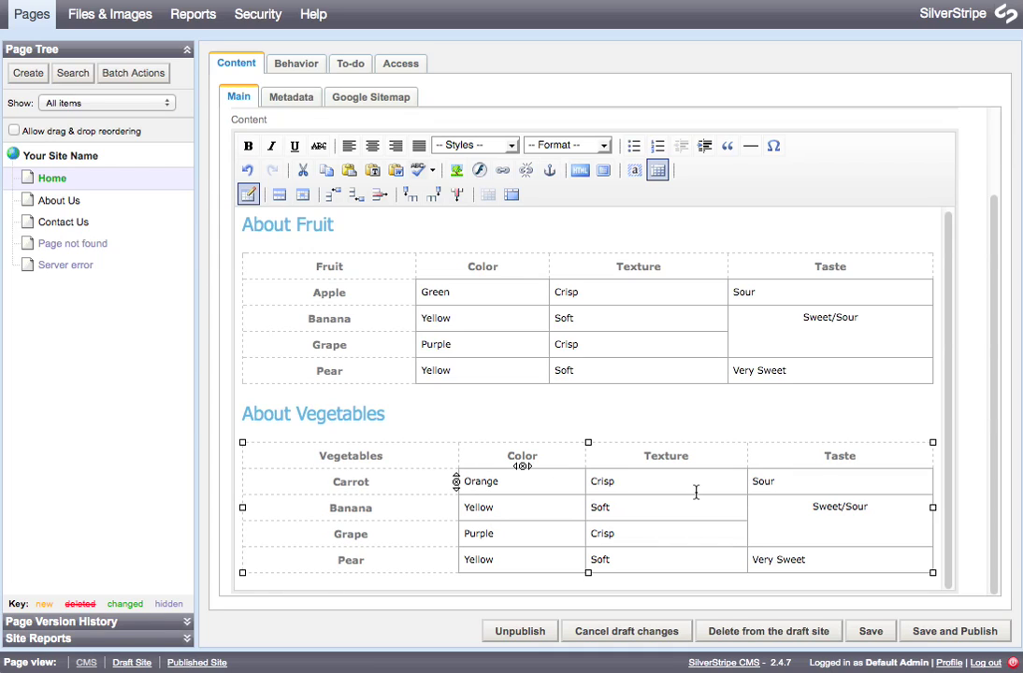
double_click(763, 482)
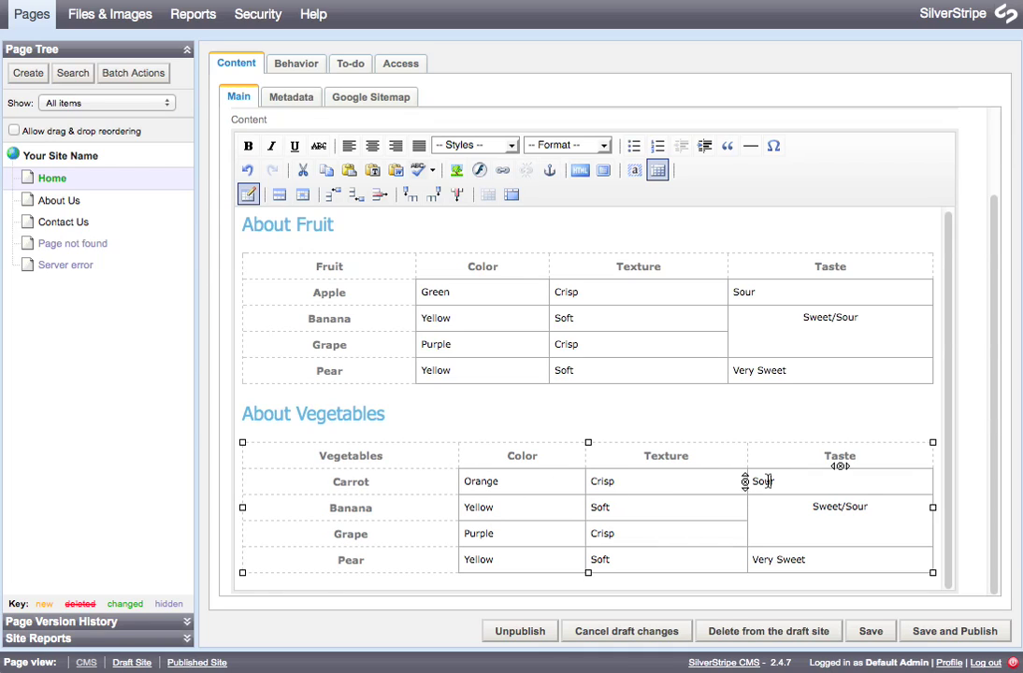
text(Carroty)
key(BackSpace)
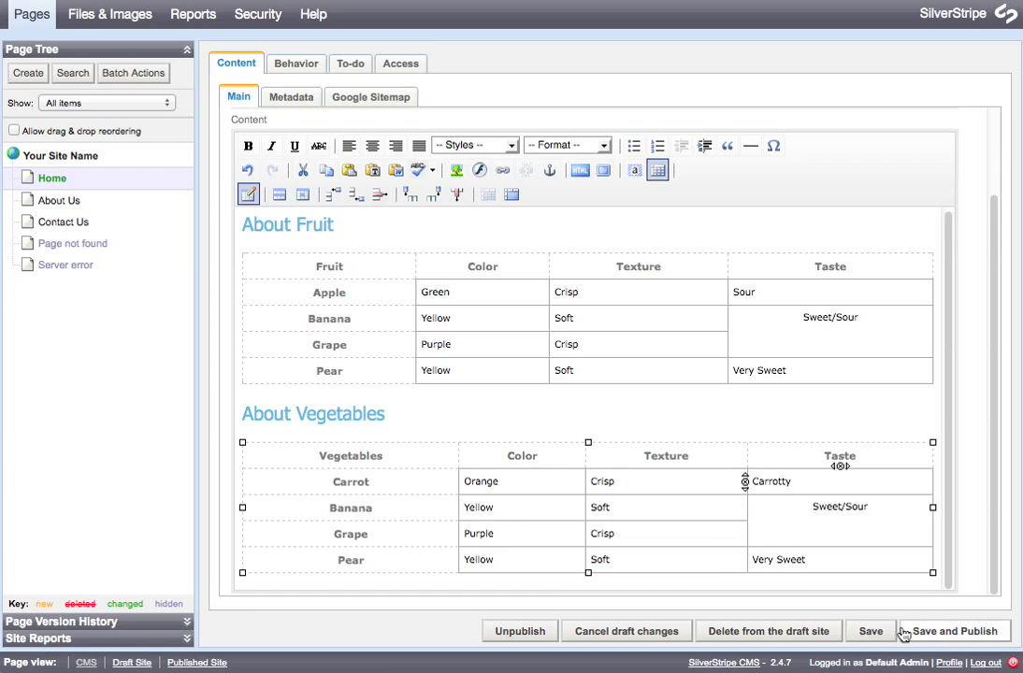
click(870, 632)
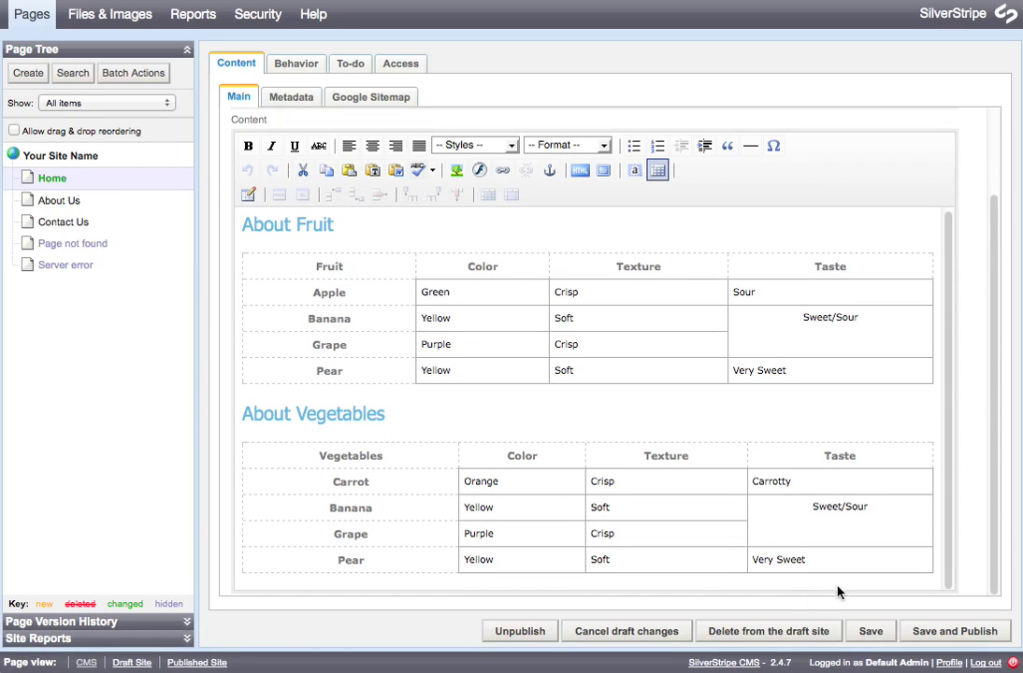
click(839, 559)
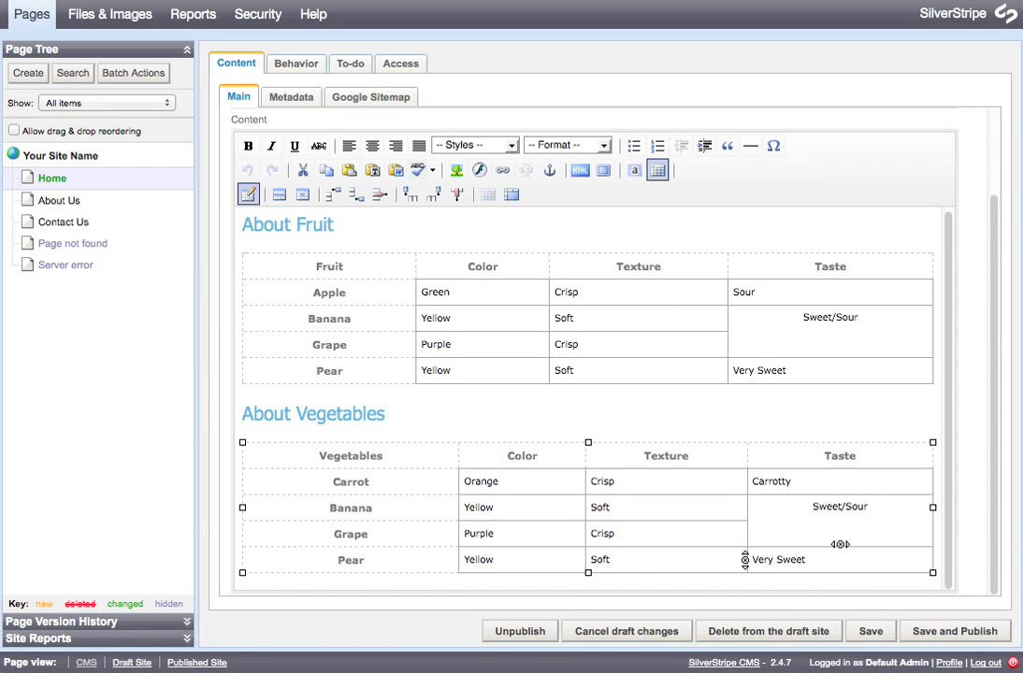
key(Return)
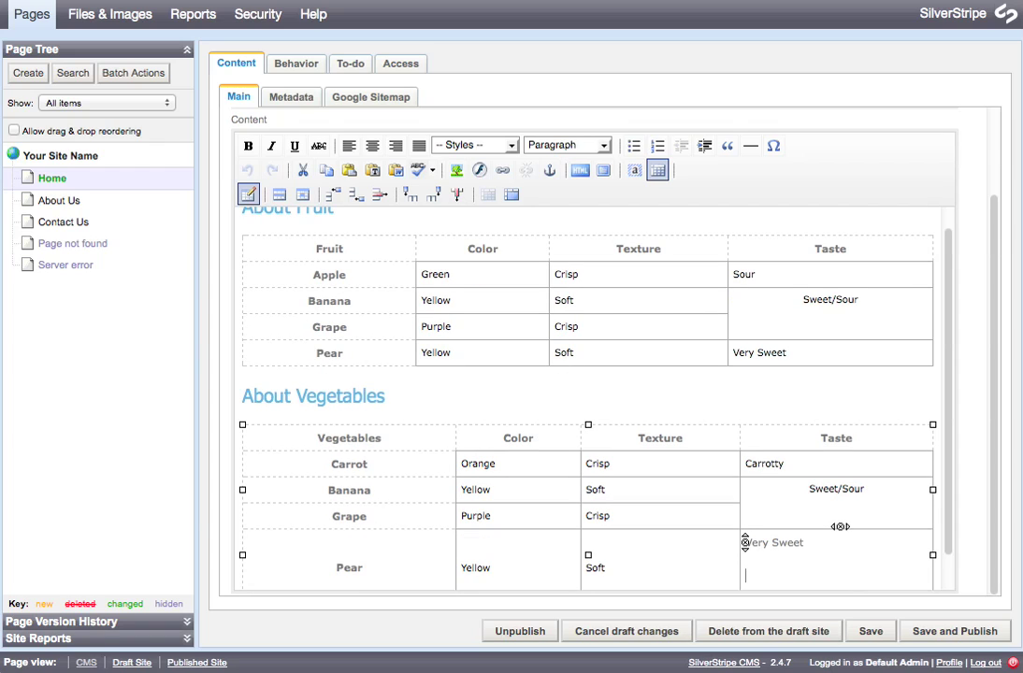
key(BackSpace)
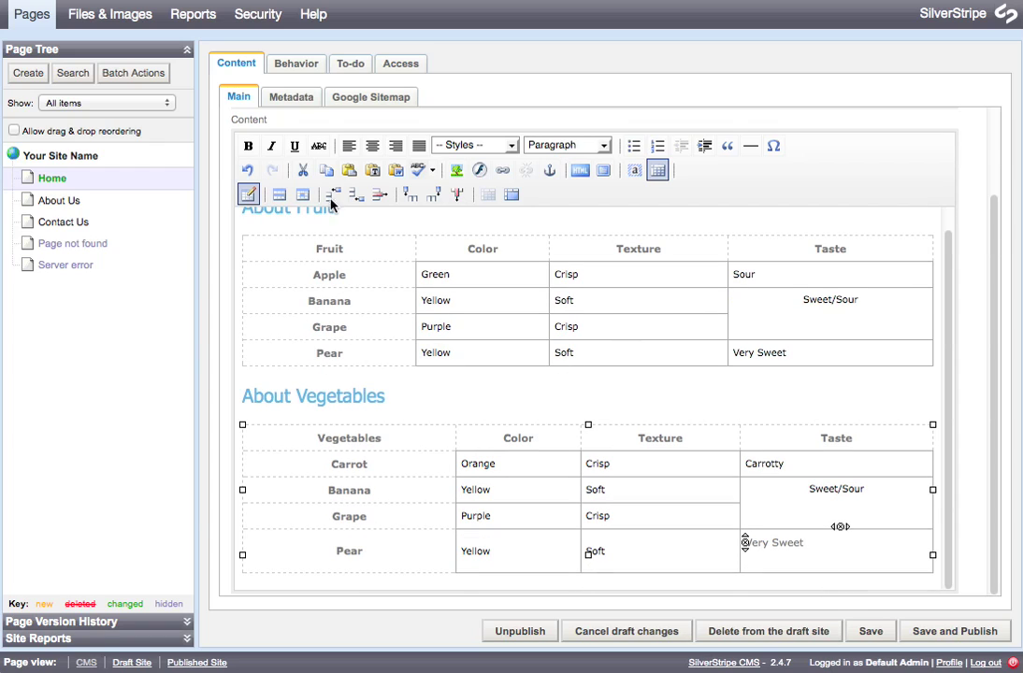
click(247, 169)
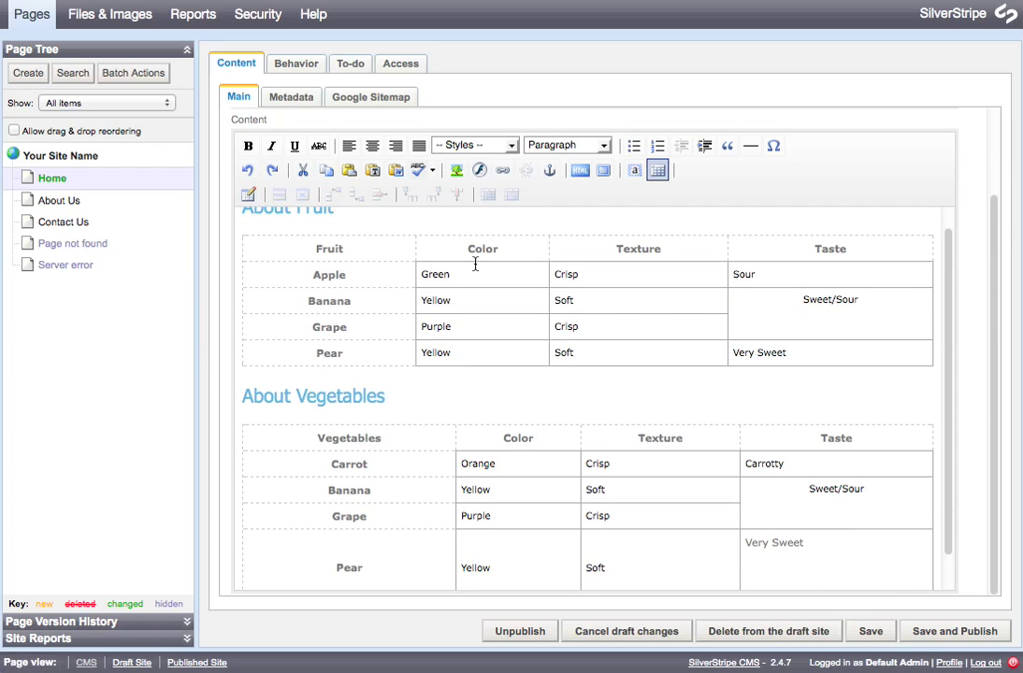
click(241, 169)
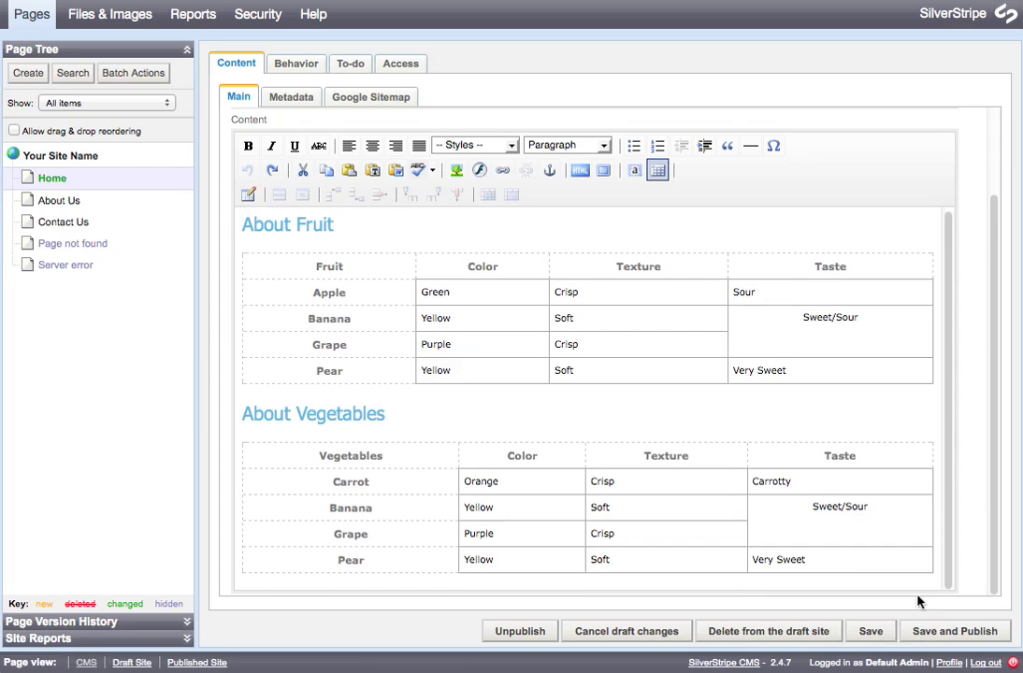
In the HTML source, add <p>This is the beginning of our new content.</p> after the last </table>.
click(580, 172)
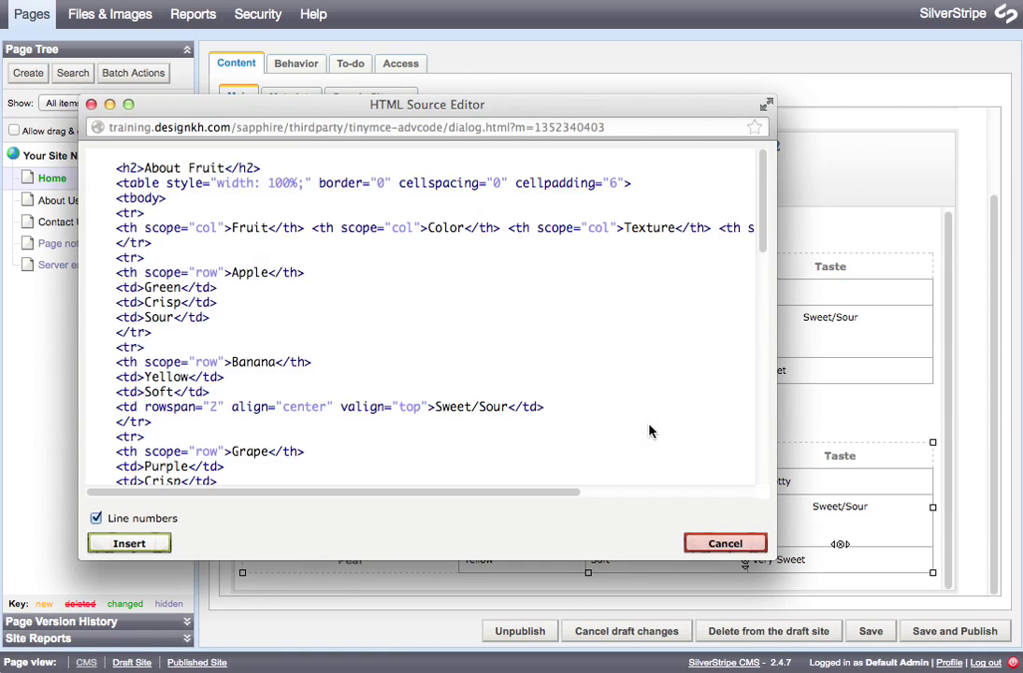
scroll(652, 430, down, 10)
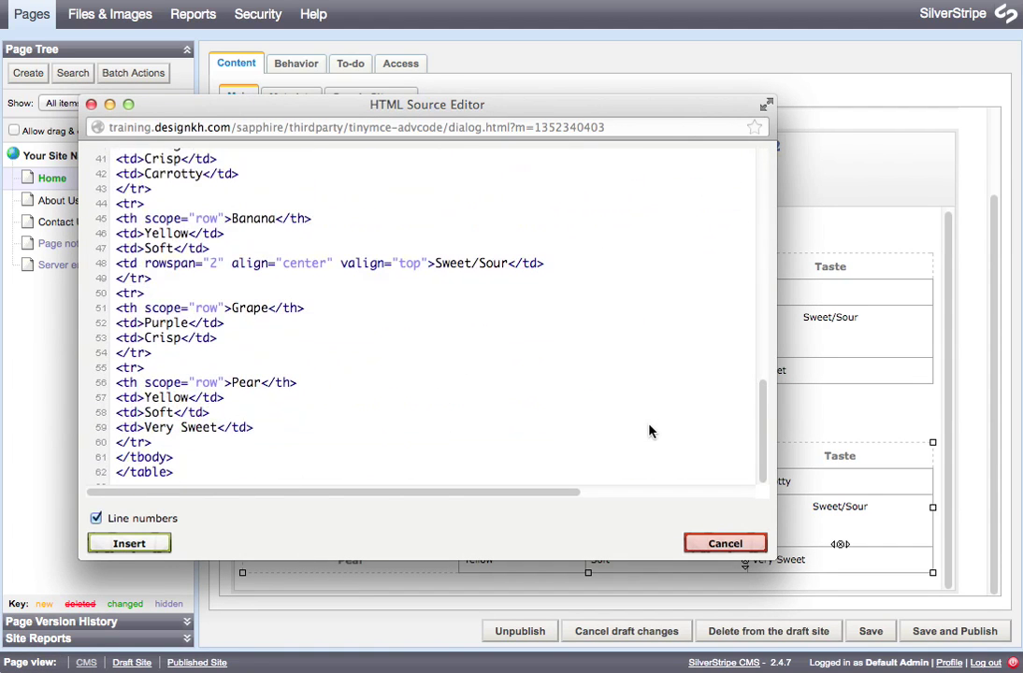
click(235, 478)
key(Return)
text(<p)
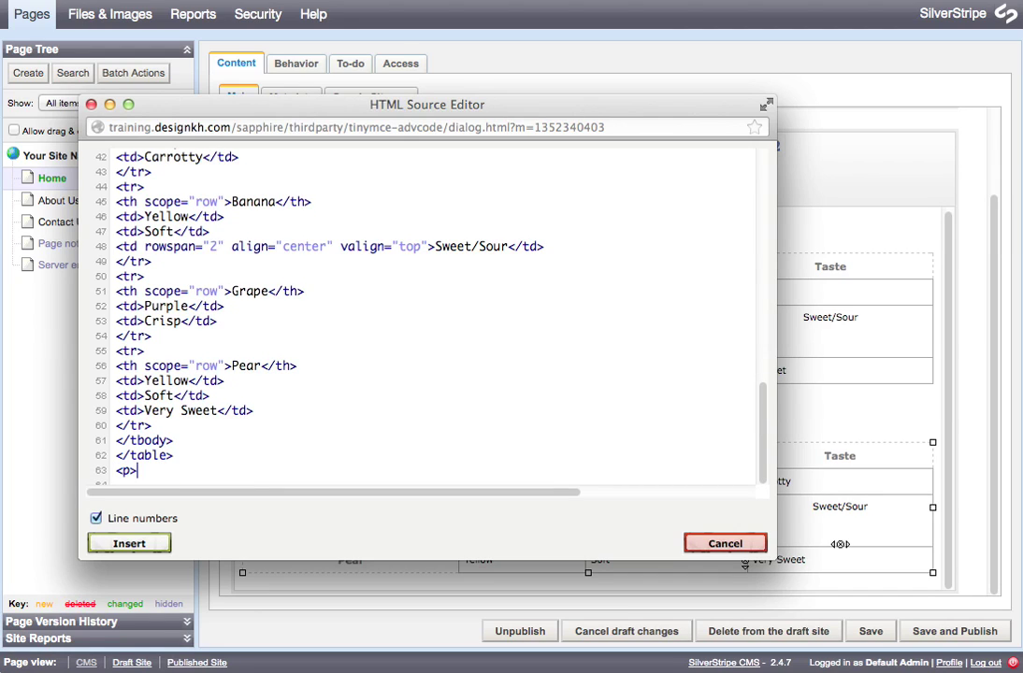
text(>This is the beginning of our new content)
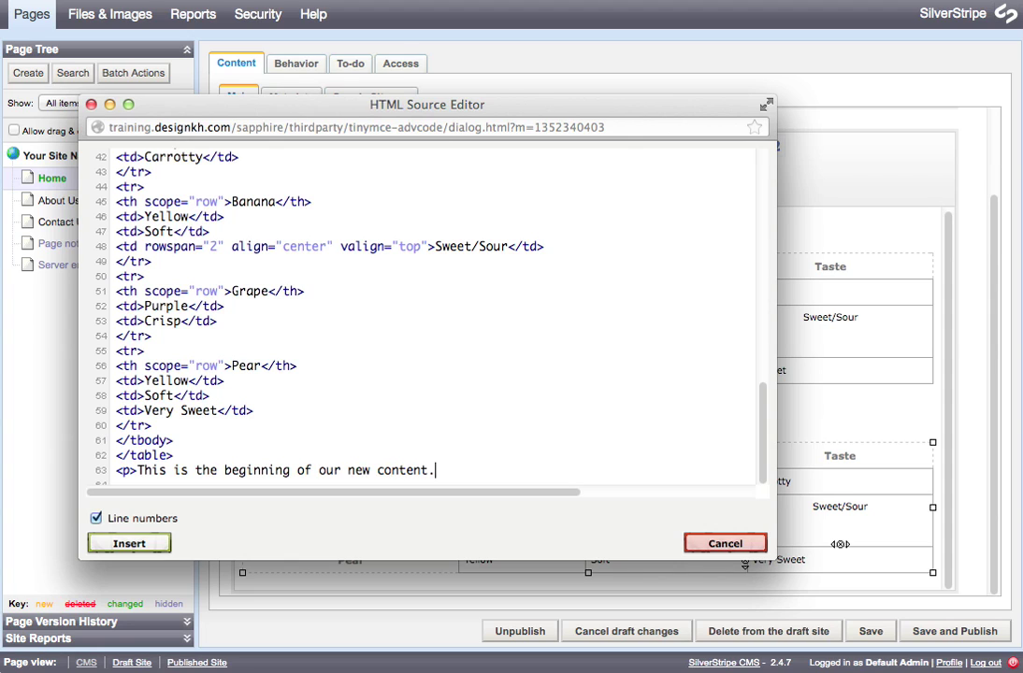
text(.</p>)
Check the new paragraph's opening and closing tags and apply the HTML to the page.
double_click(123, 470)
key(Right)
drag(444, 470, 450, 471)
click(388, 402)
click(118, 550)
Append 'And we can keep typing our content.' to the paragraph, correcting the capital N.
scroll(409, 504, down, 1)
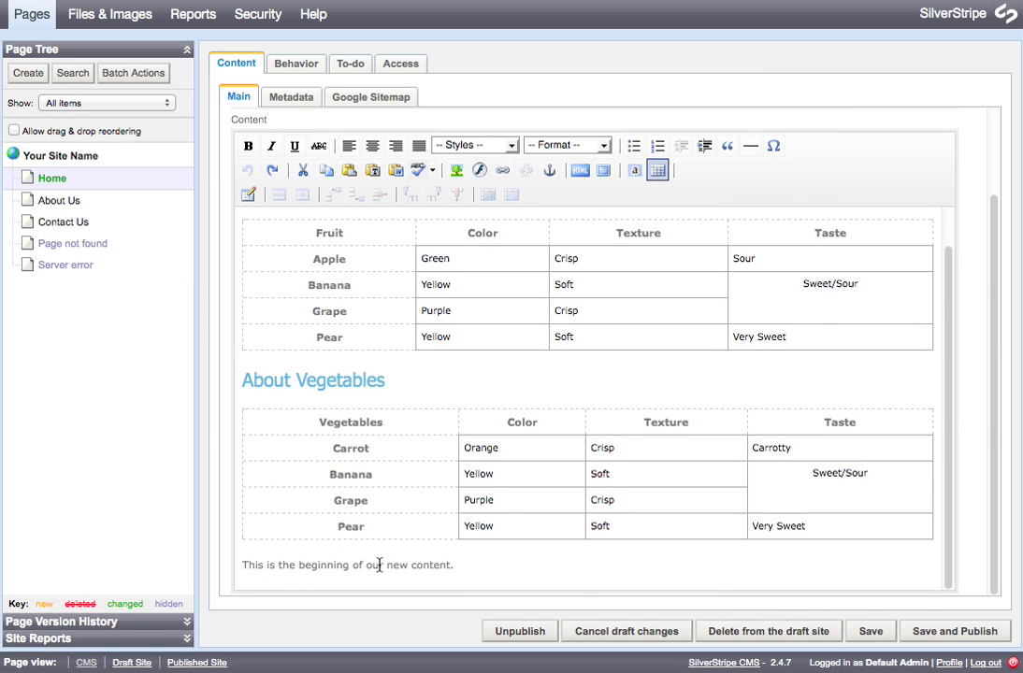
click(379, 565)
text(ANd)
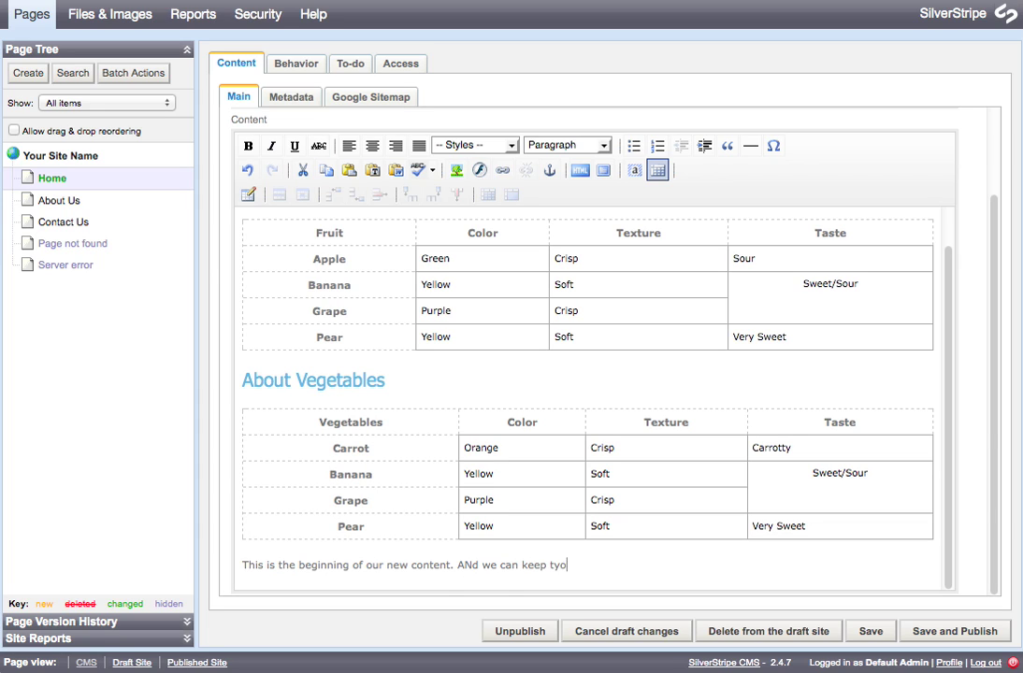
text( we can keep typing our conten)
click(467, 565)
key(BackSpace)
text(nt.)
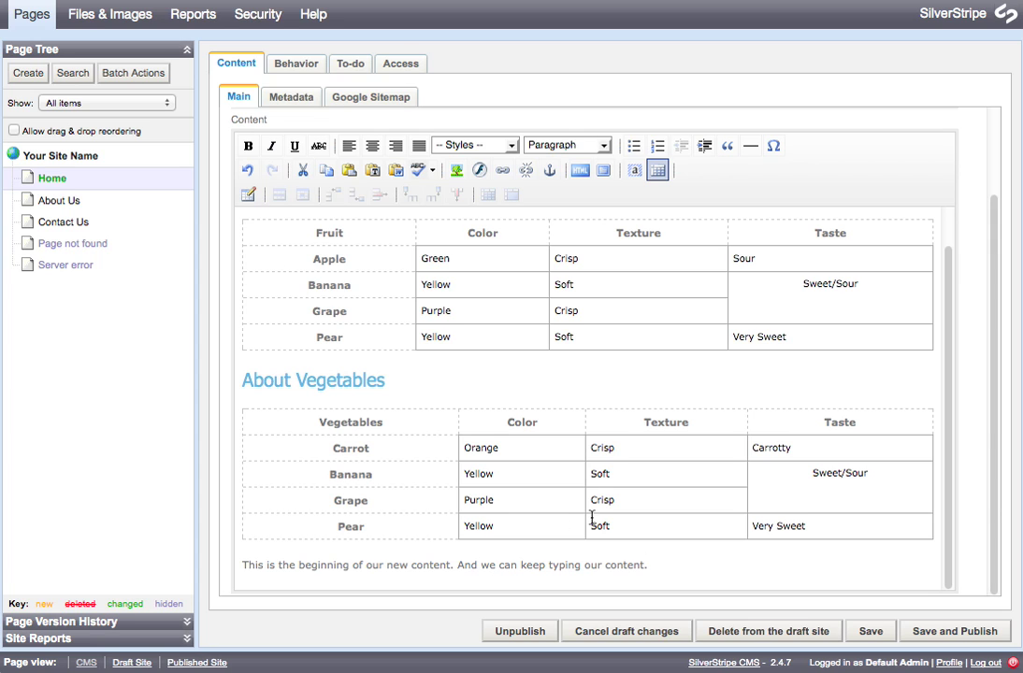
Scroll up to check the About Fruit heading's format, then scroll back down.
scroll(592, 500, up, 1)
scroll(592, 500, down, 1)
scroll(272, 252, up, 1)
scroll(275, 252, up, 4)
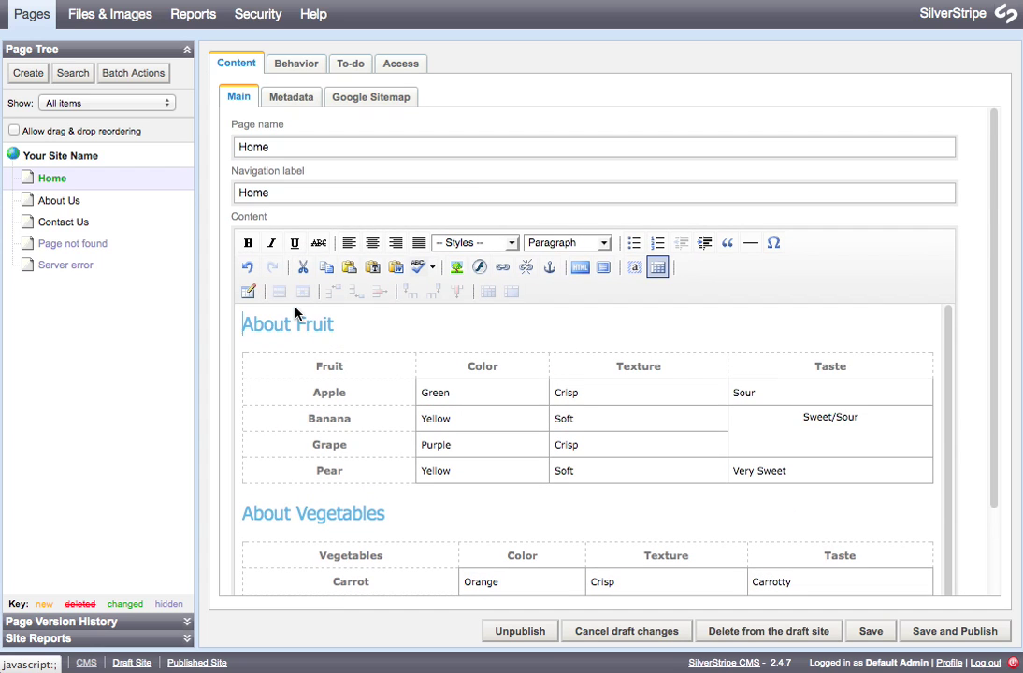
click(251, 333)
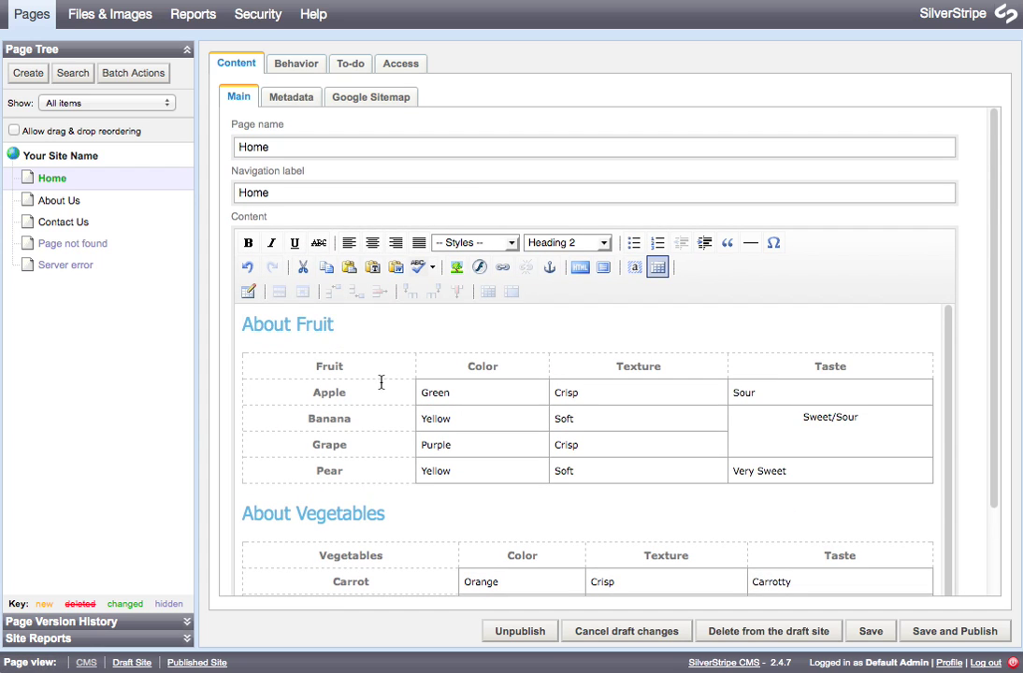
scroll(438, 421, down, 1)
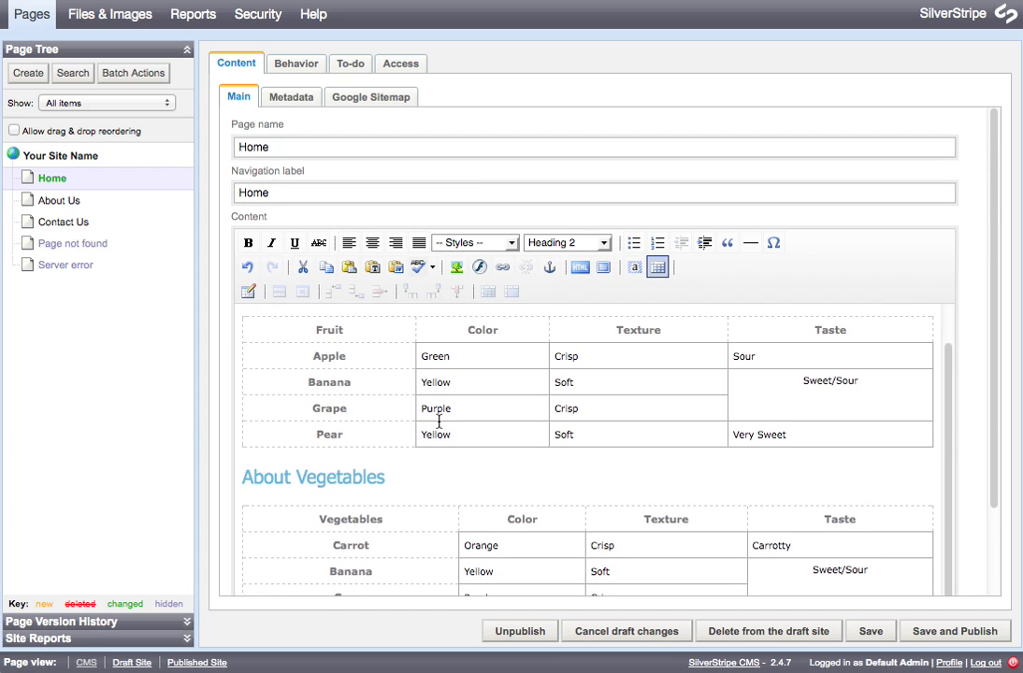
scroll(438, 421, down, 4)
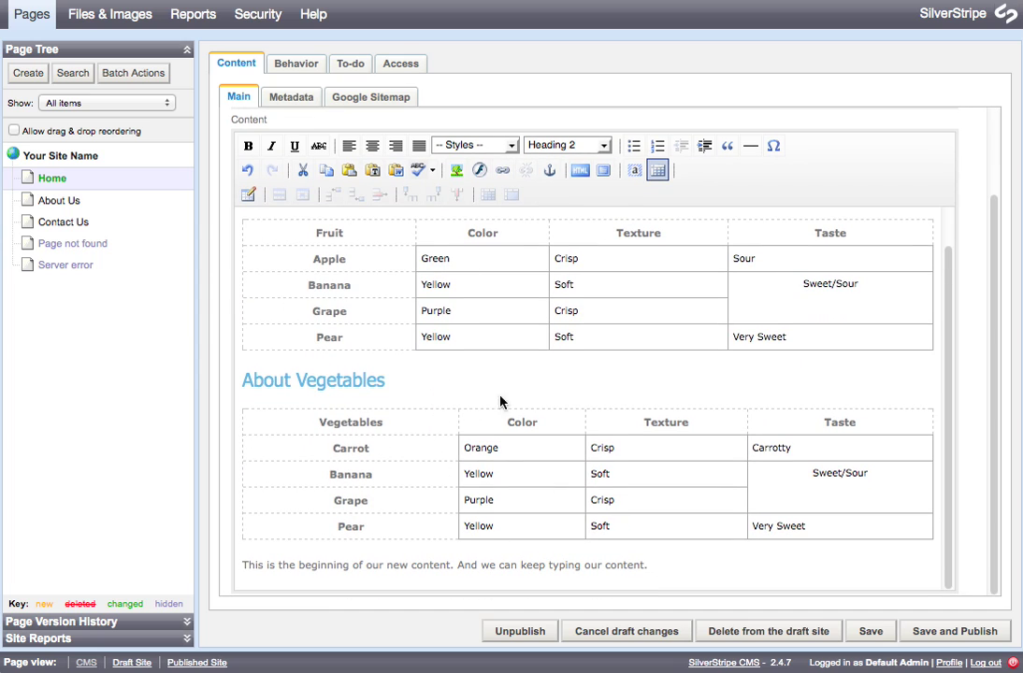
click(427, 385)
key(Return)
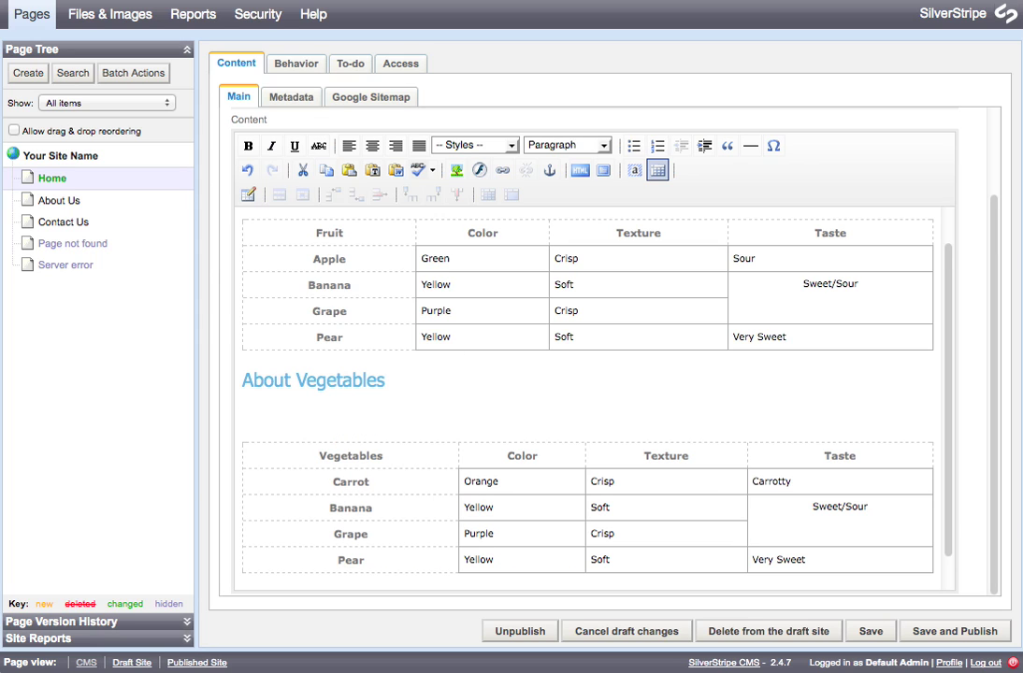
click(246, 193)
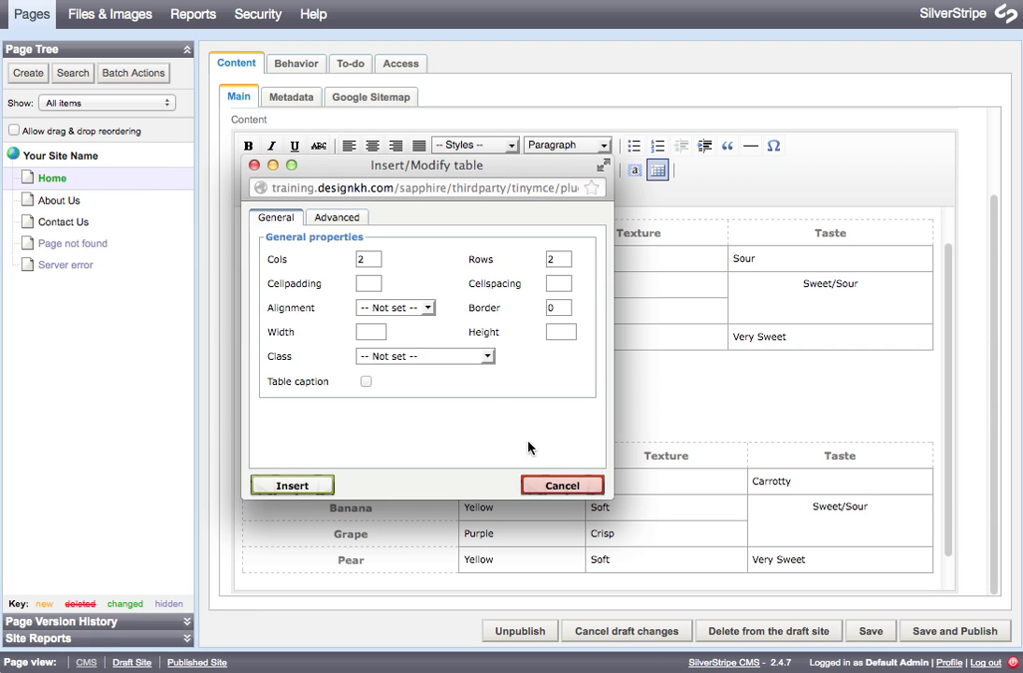
click(563, 485)
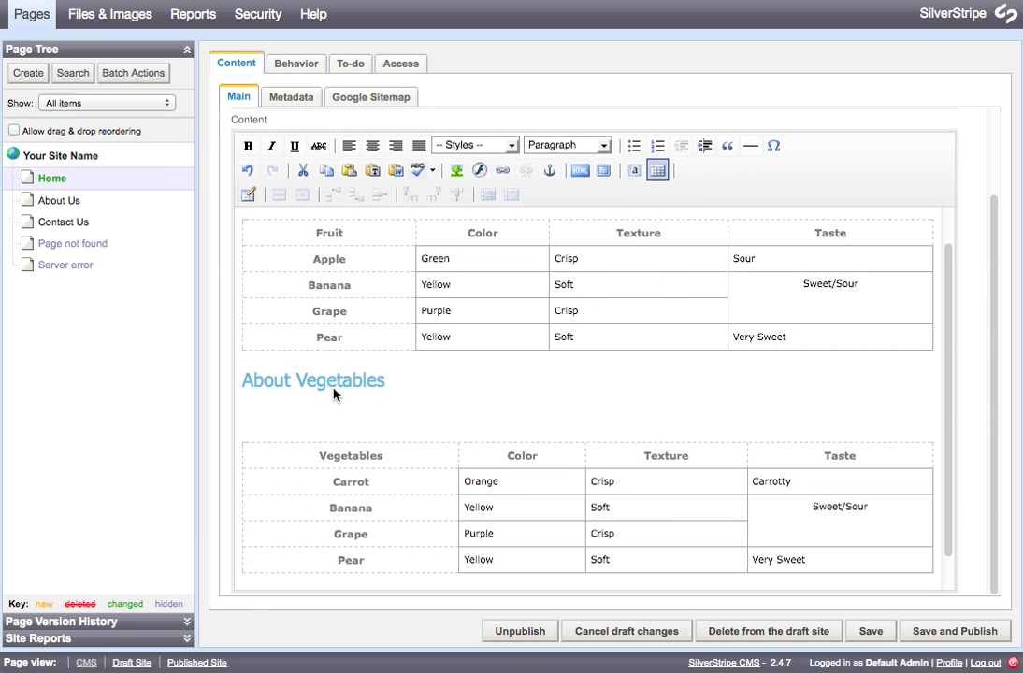
click(321, 421)
key(BackSpace)
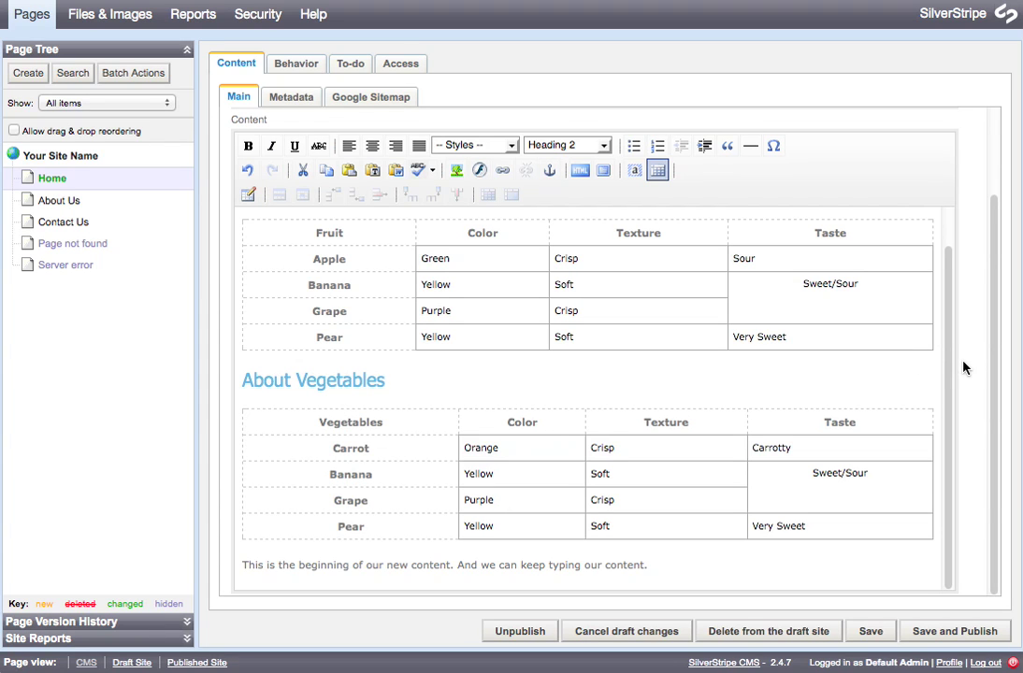
scroll(965, 368, up, 3)
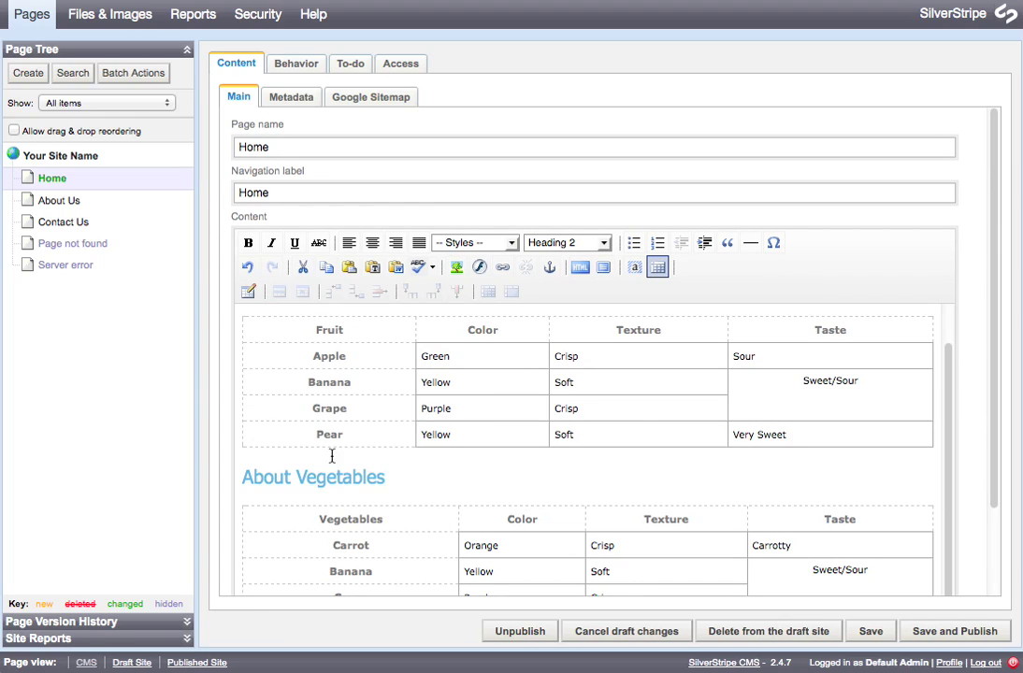
Split the merged Sweet/Sour cell, fill Grape's taste with Sweet/Sour and trim Banana's to Sweet.
click(785, 395)
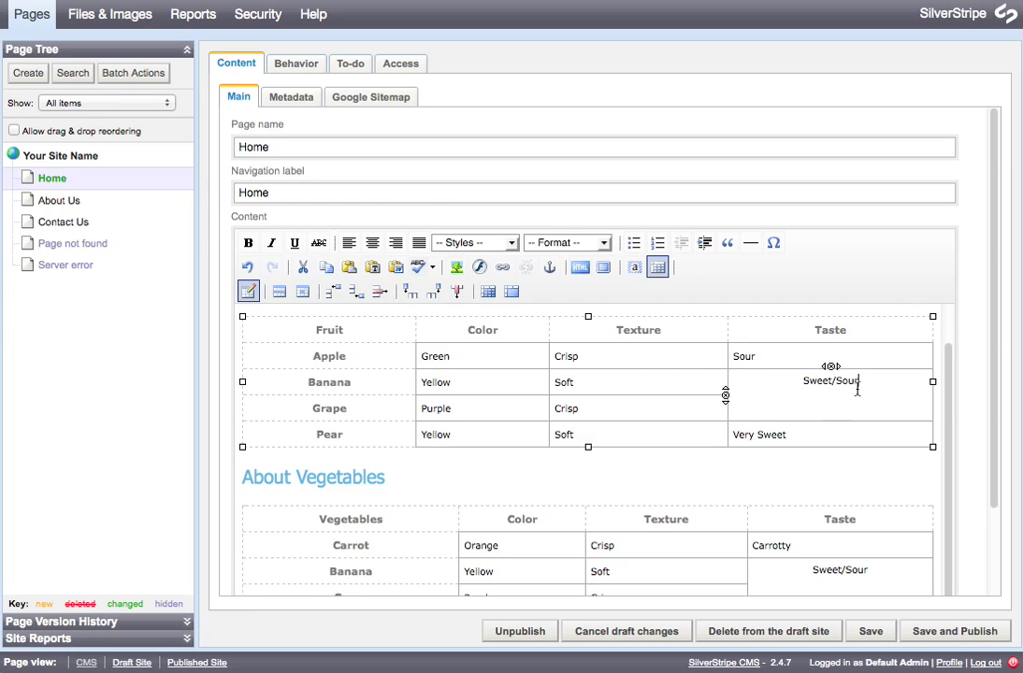
click(489, 294)
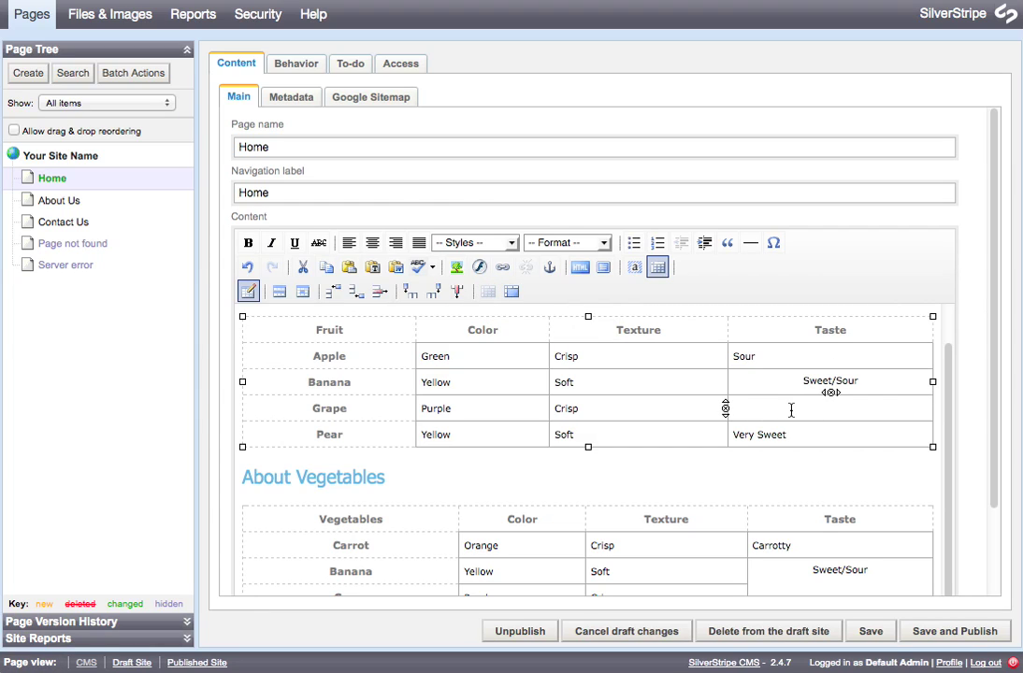
click(790, 409)
text(Sweet/Sour)
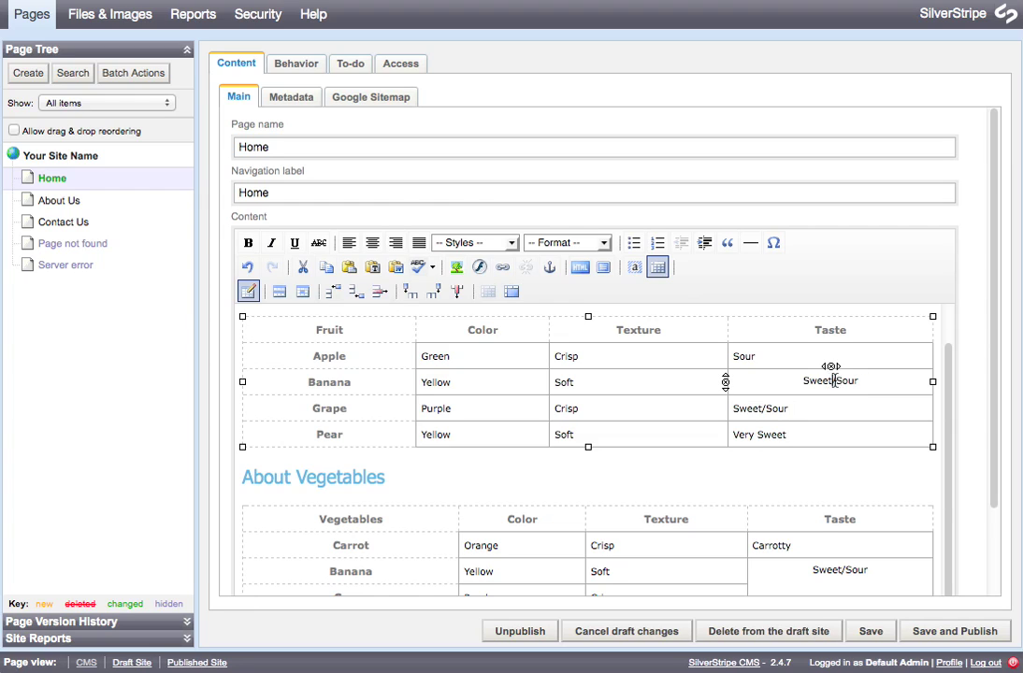
drag(833, 381, 856, 384)
key(BackSpace)
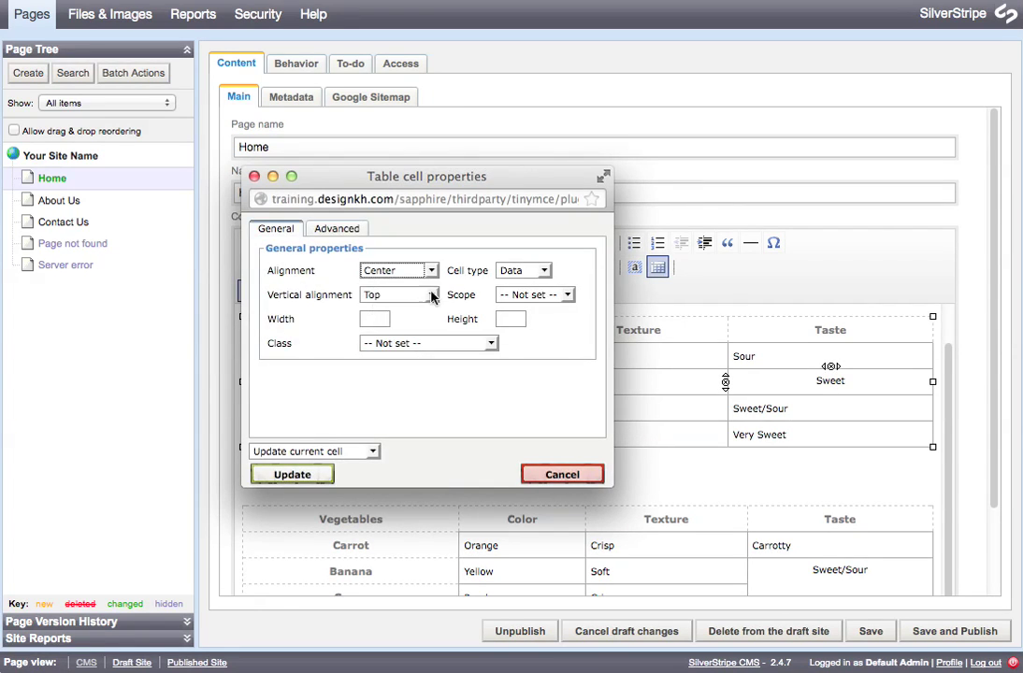
Set Banana's taste cell vertical alignment and alignment both back to -- Not set --.
click(430, 295)
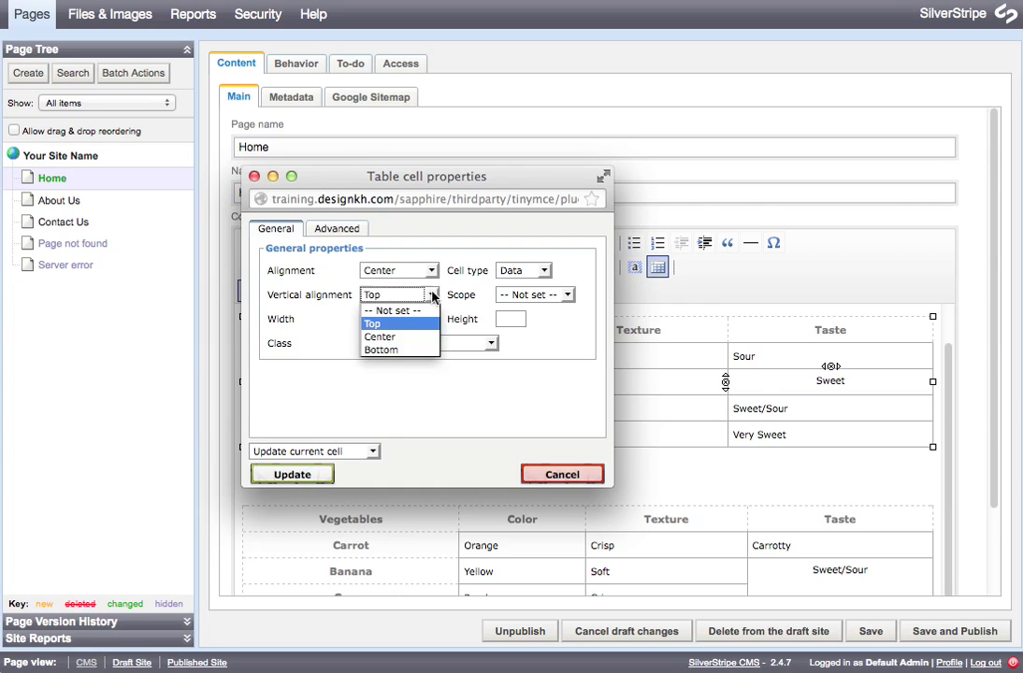
click(390, 310)
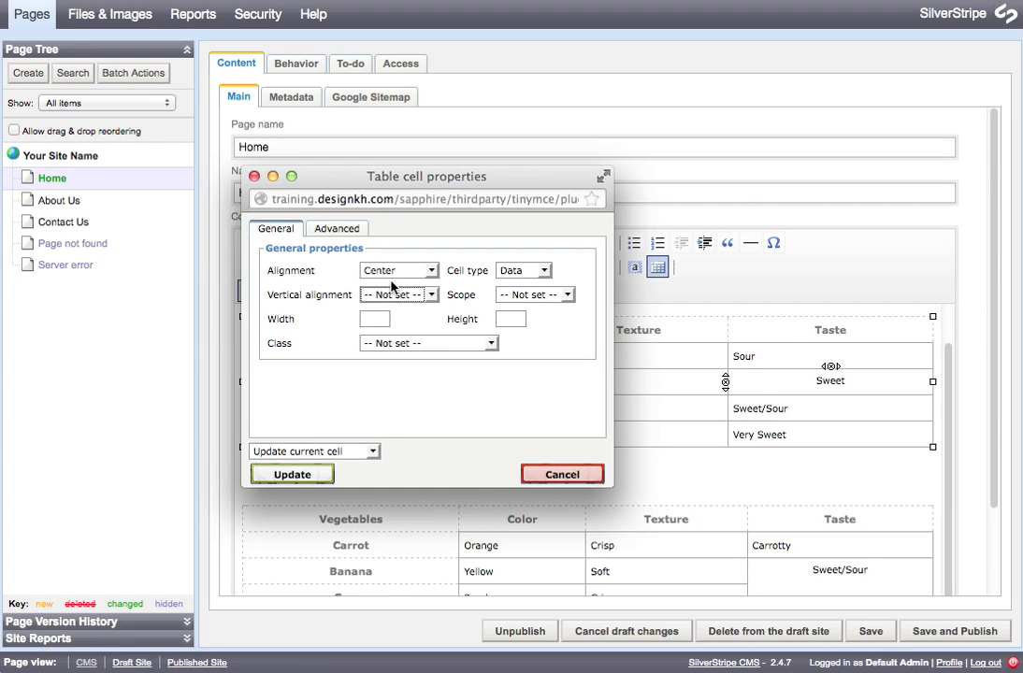
click(395, 271)
click(381, 284)
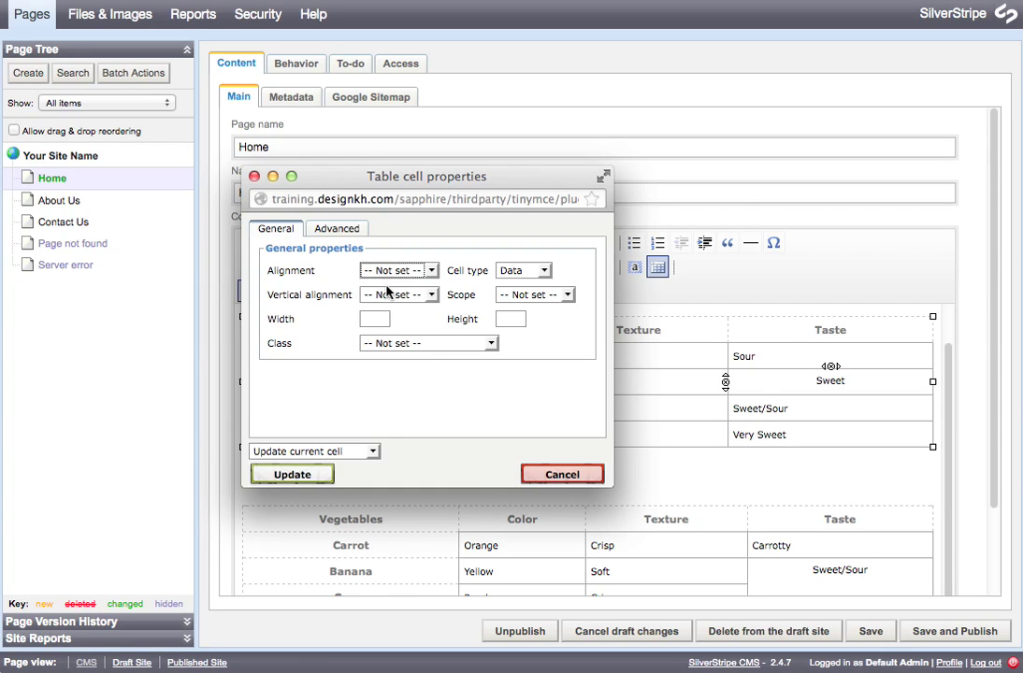
click(292, 475)
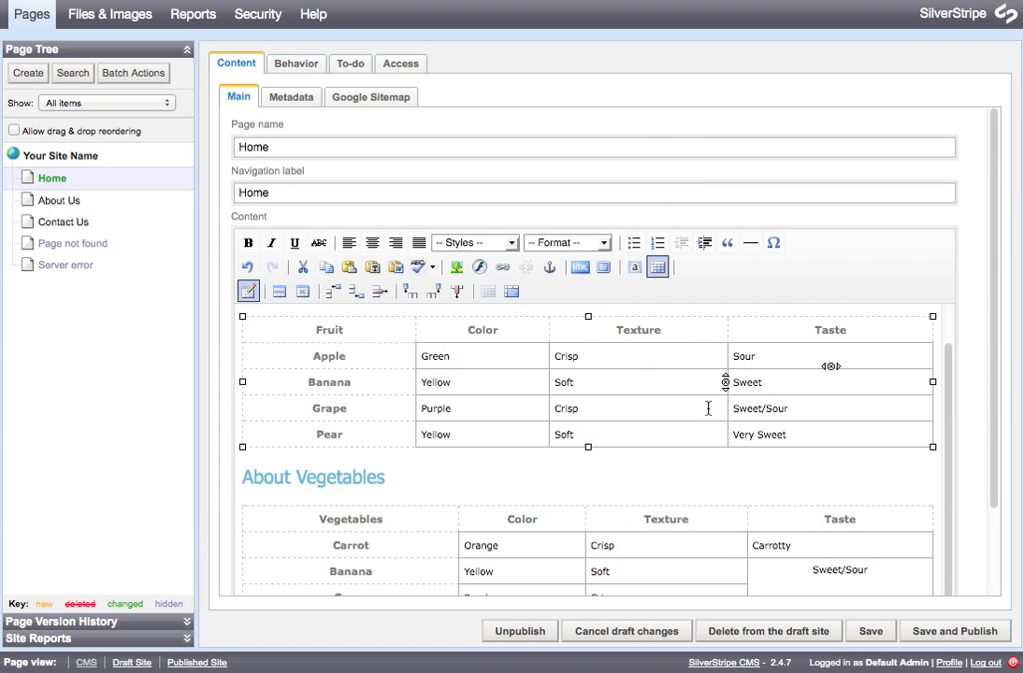